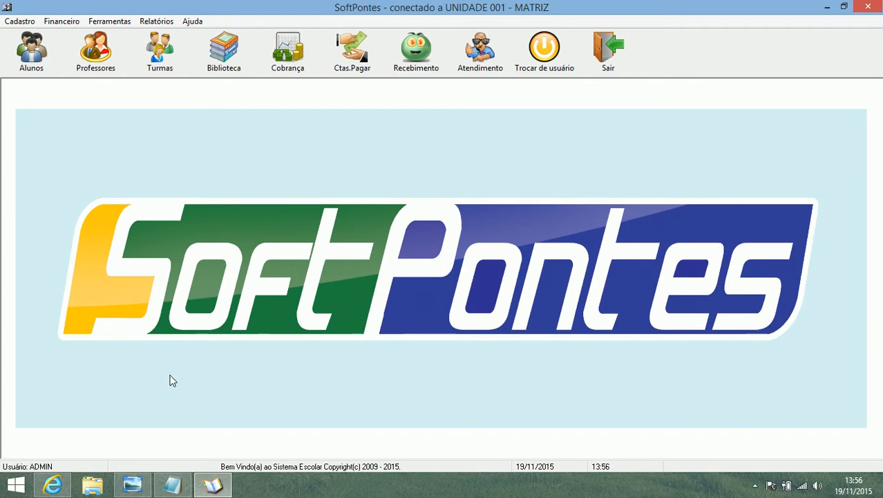
Step: Examine the certificate image's width and height in imagemcertificado.txt, and view the background image certificado.bmp
left_click(173, 485)
left_click_drag(152, 131, 207, 133)
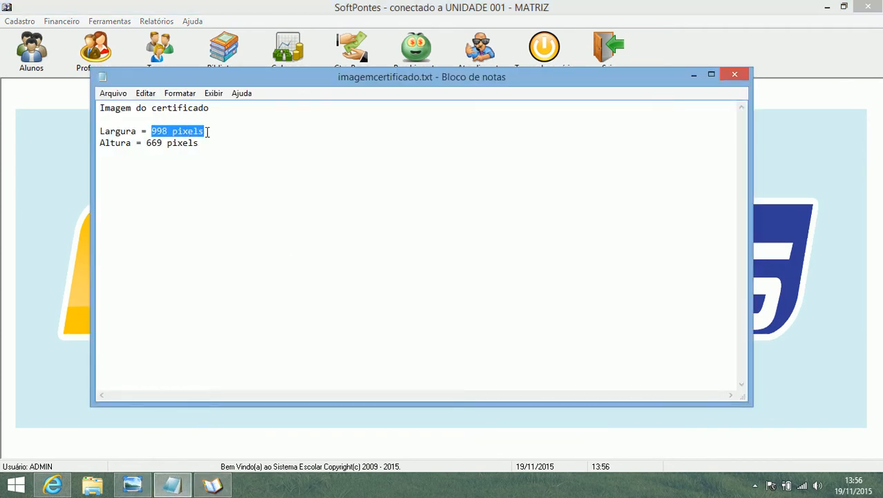
left_click_drag(148, 143, 201, 145)
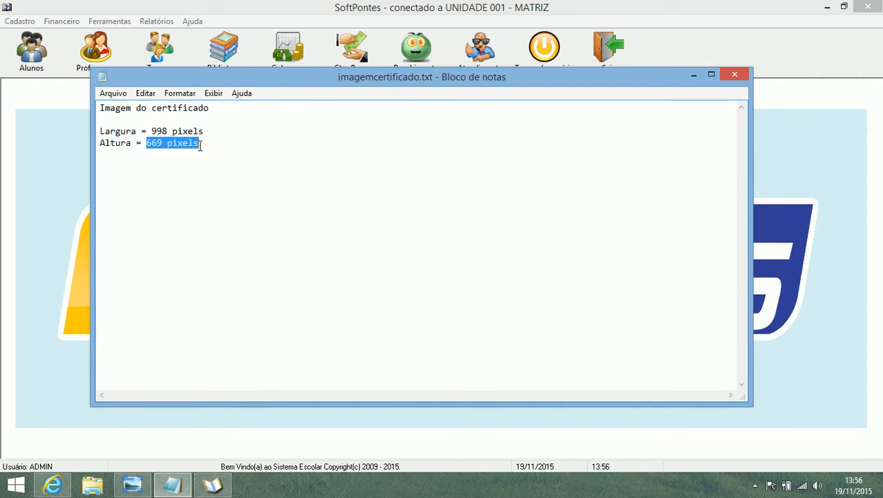
left_click(694, 75)
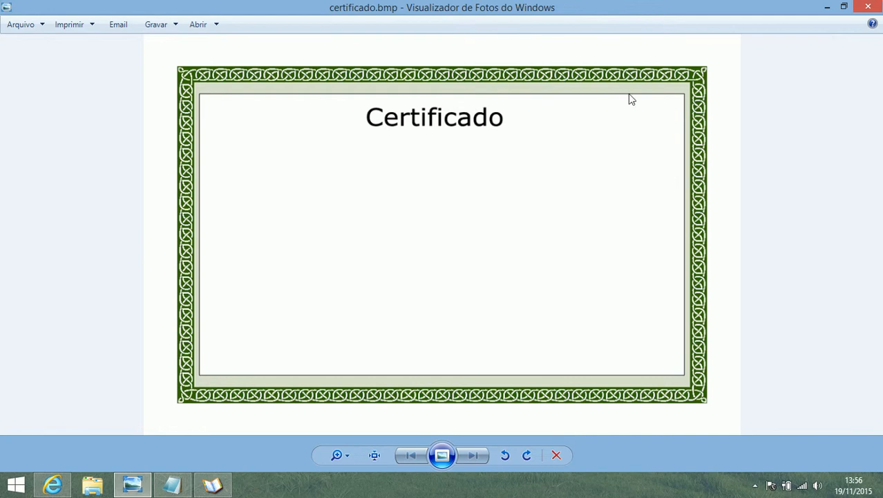
left_click(826, 6)
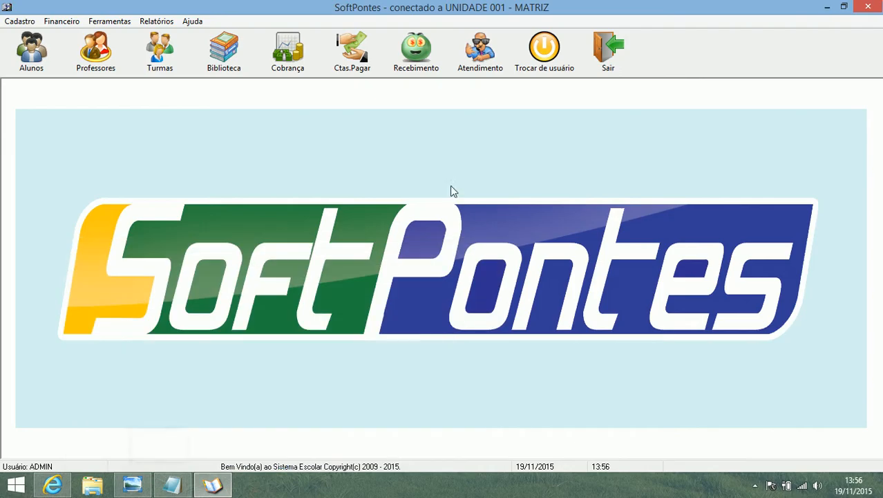
Step: Open the Certificado tool in SoftPontes and reposition its window
left_click(115, 23)
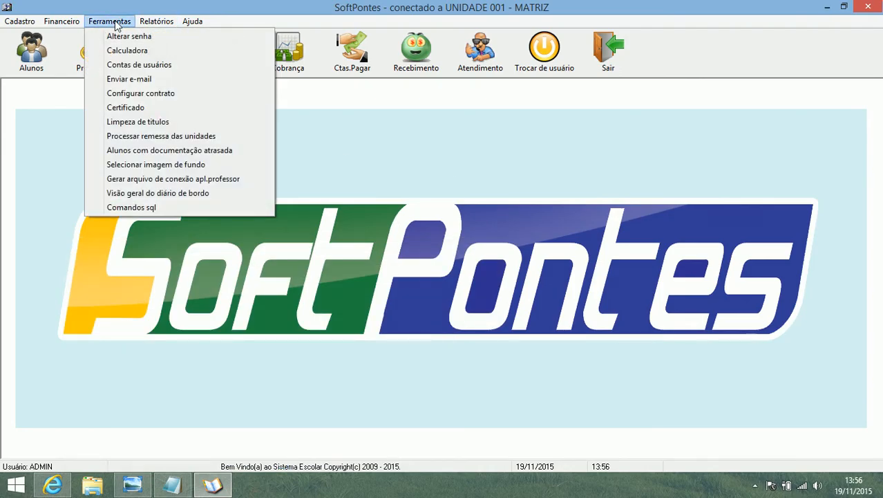
left_click(133, 109)
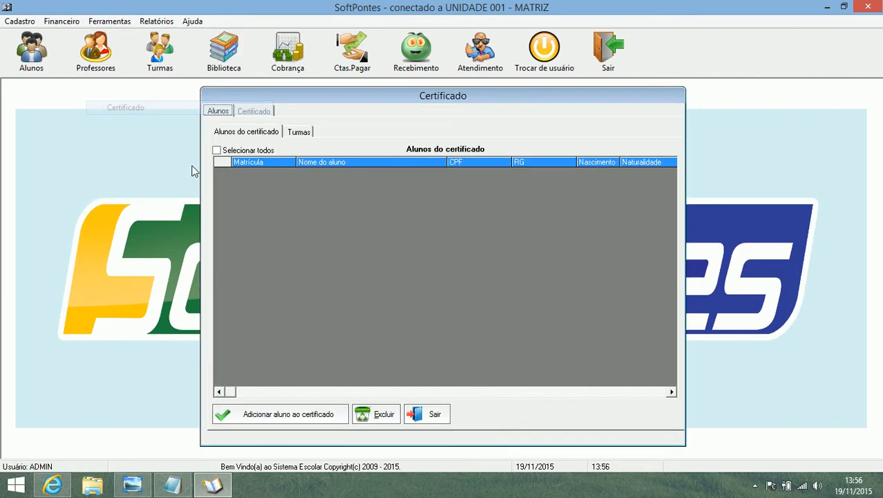
left_click_drag(507, 101, 391, 127)
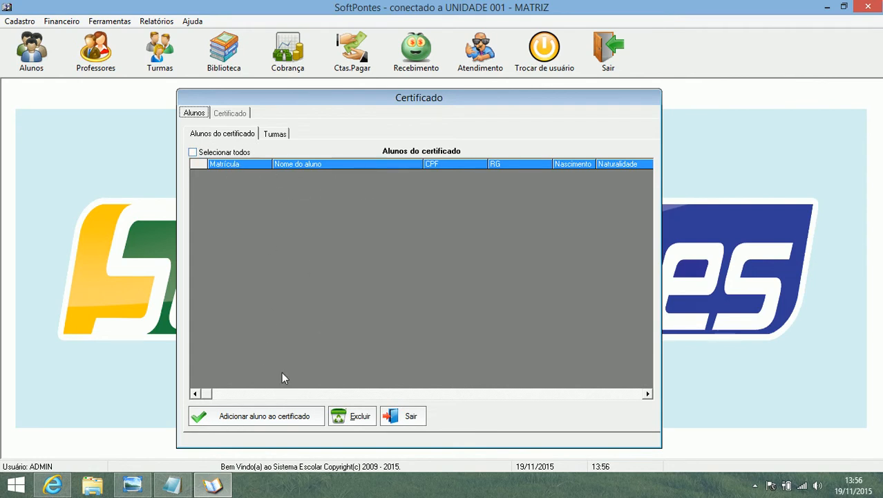
Step: Search the students for TES in the add-student dialog, select all results and leave the dialog
left_click(263, 417)
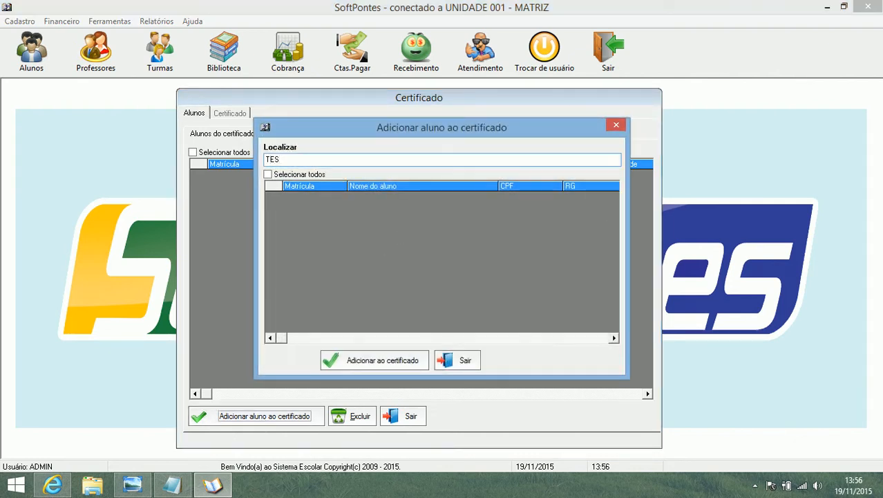
left_click(297, 174)
left_click(384, 360)
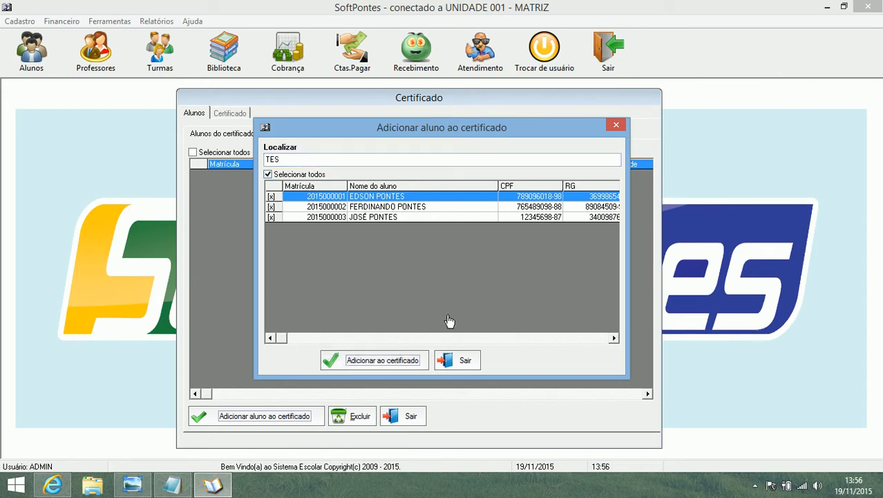
left_click(458, 360)
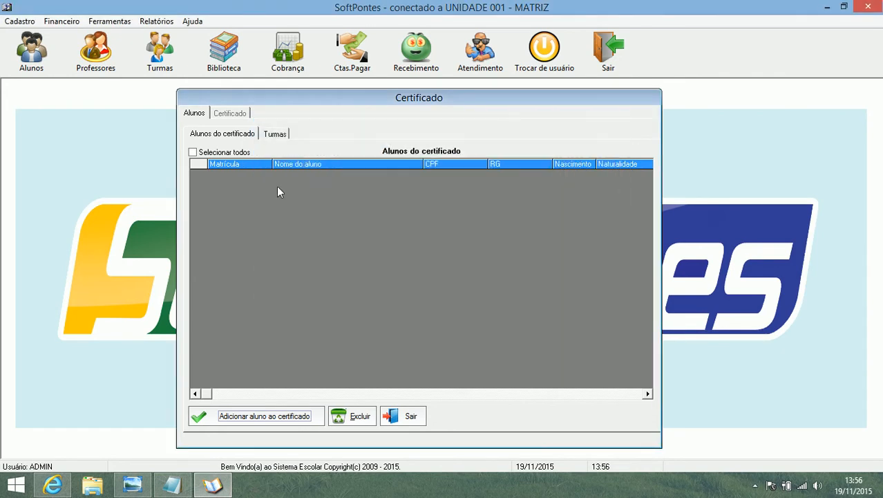
Step: Filter the certificate's classes to TURMAS ATIVAS for 2015
left_click(274, 135)
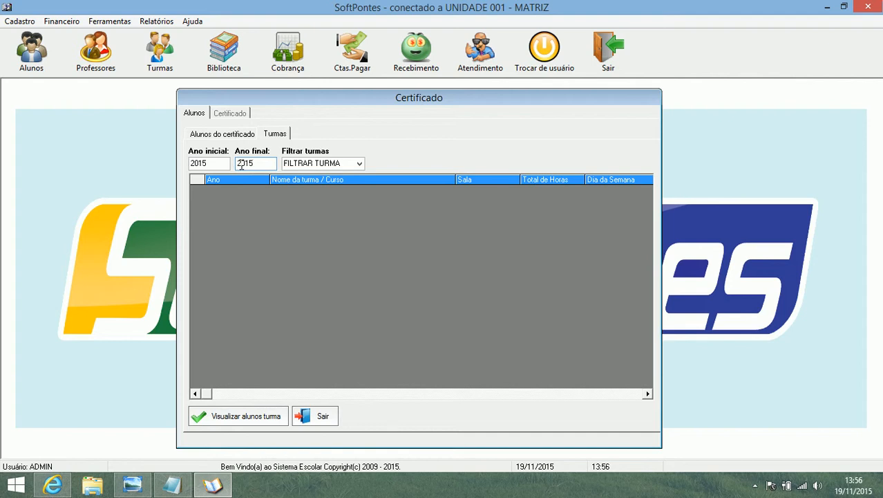
left_click(359, 164)
left_click(346, 173)
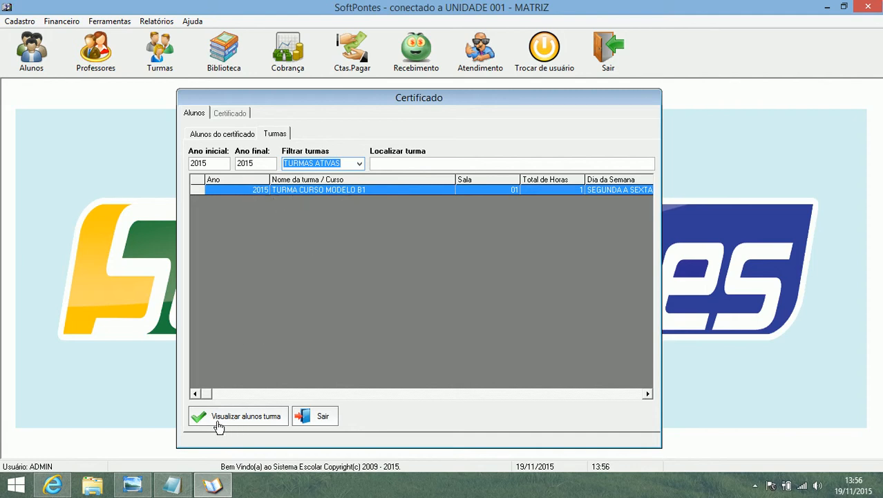
Step: Load all students of TURMA CURSO MODELO B1, select them all and add them to the certificate
left_click(263, 423)
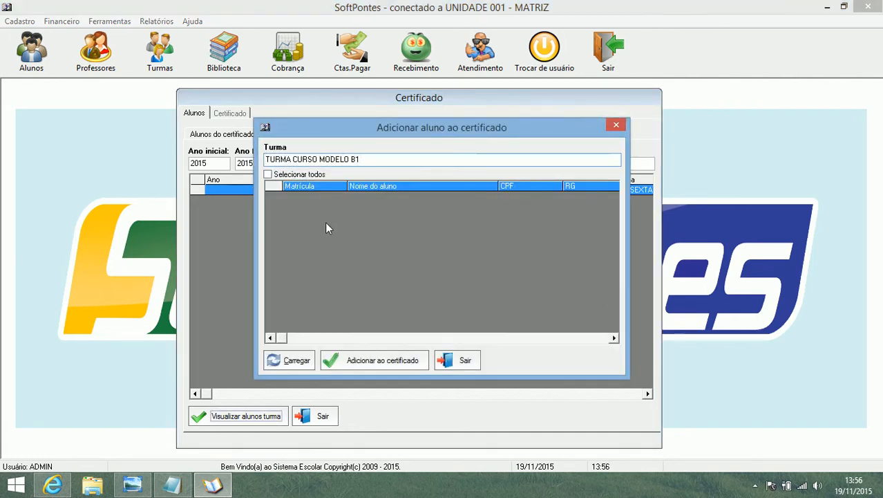
left_click(294, 360)
left_click(313, 176)
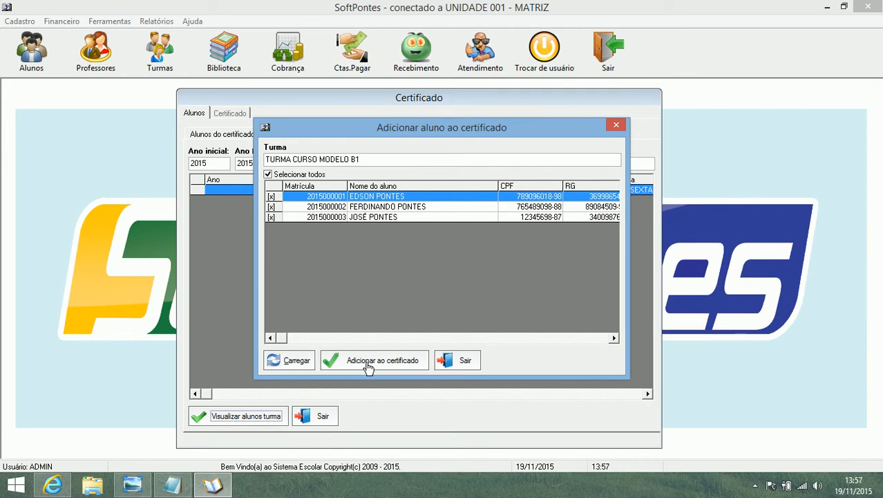
left_click(394, 364)
left_click(503, 289)
left_click(542, 289)
left_click(469, 358)
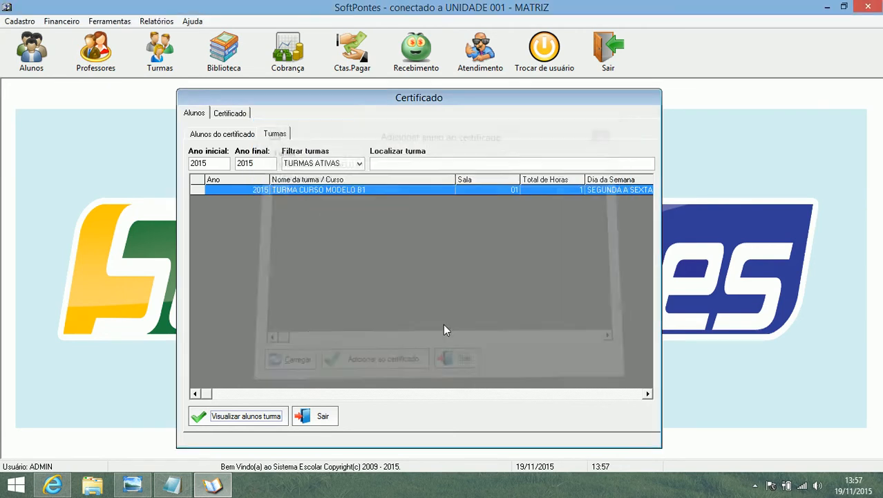
Step: Review each student record in the certificate's student list
left_click(217, 134)
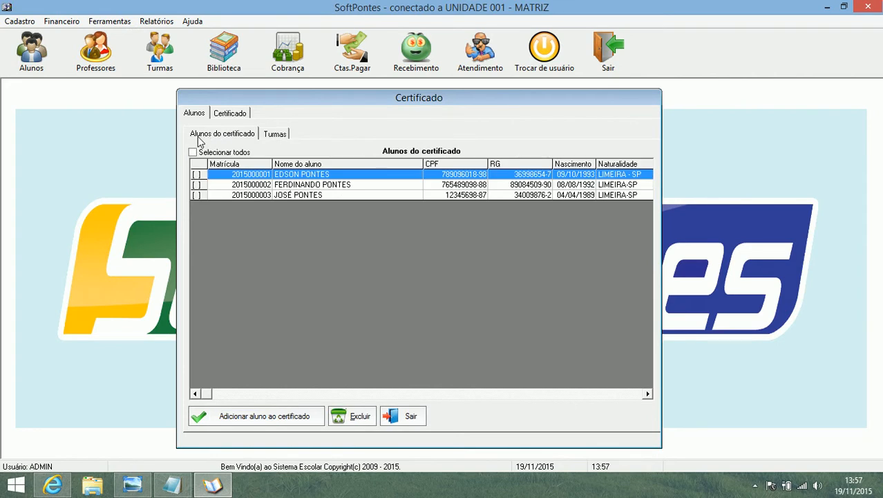
left_click(322, 185)
left_click(320, 195)
left_click(322, 174)
left_click(321, 185)
left_click(321, 195)
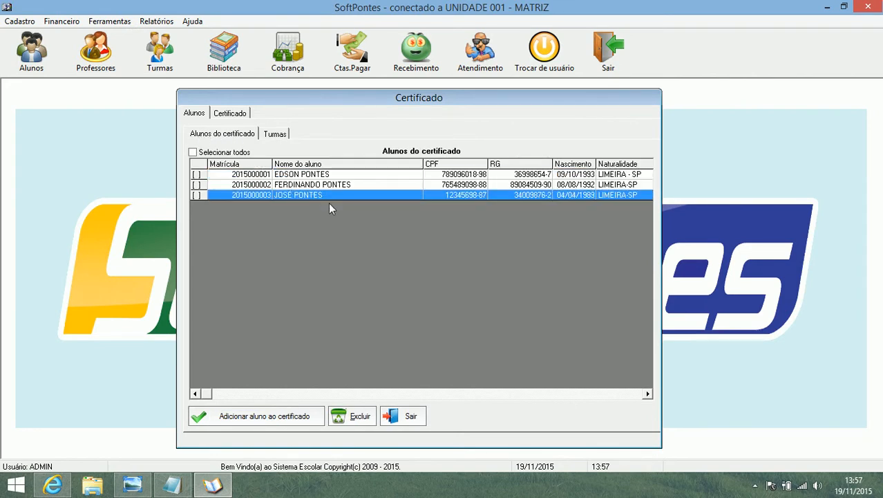
Step: Load certificado.bmp from the Desktop as the certificate's background image and move the window aside
left_click(231, 113)
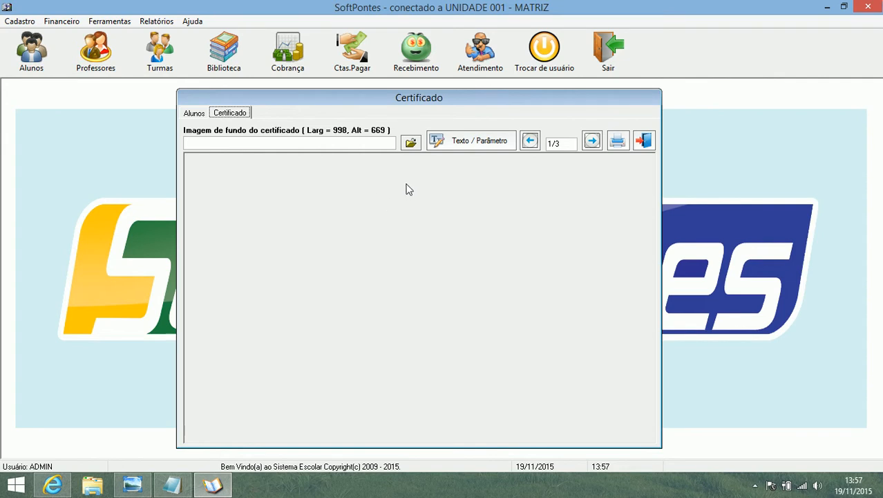
left_click(411, 142)
left_click(349, 250)
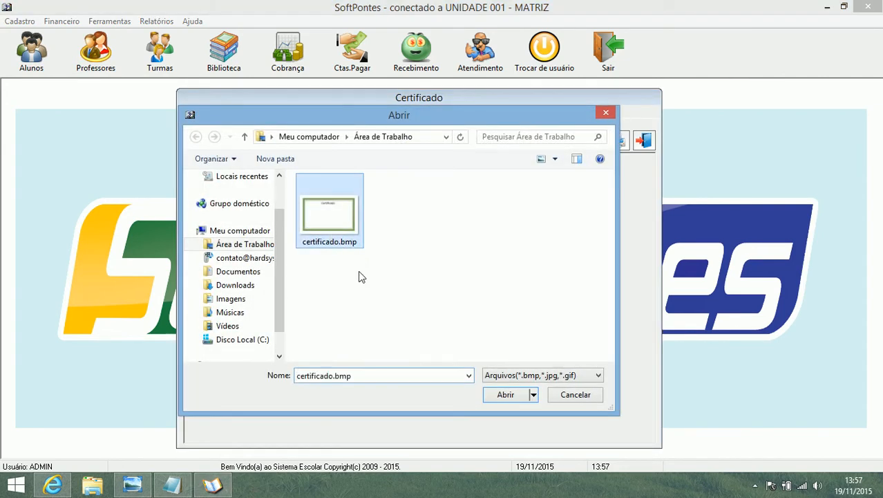
left_click(505, 396)
left_click_drag(505, 98, 360, 100)
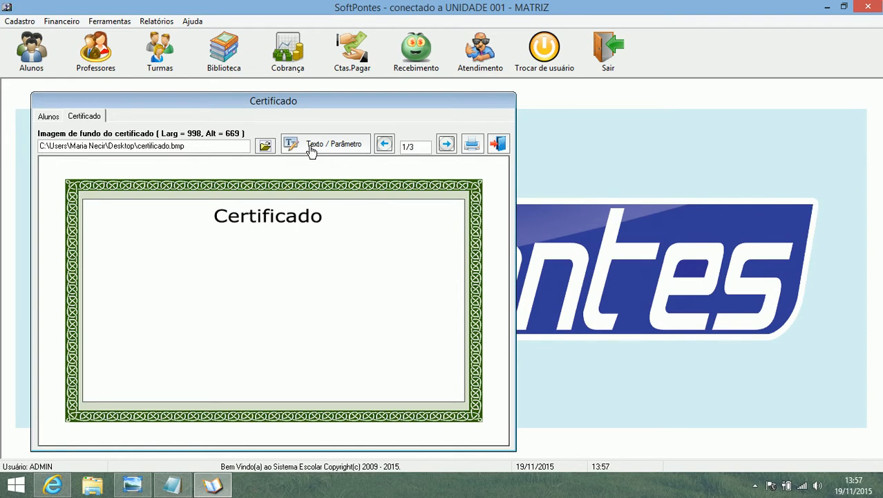
Step: Add a text block to the certificate and place its text editor beside the preview
left_click(334, 149)
left_click_drag(456, 114, 585, 124)
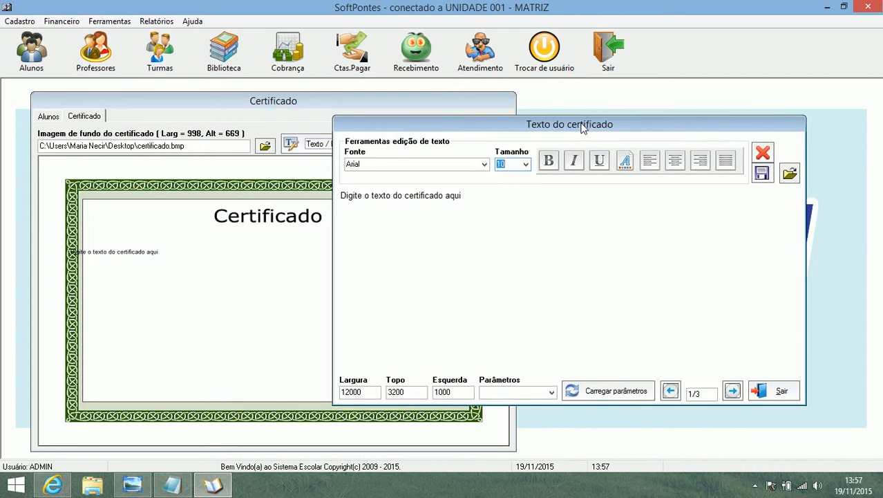
left_click_drag(483, 197, 334, 196)
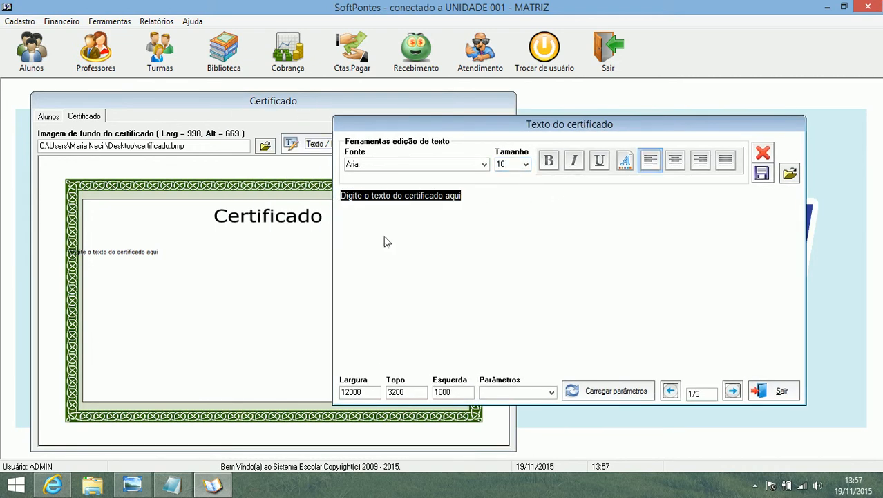
left_click(470, 198)
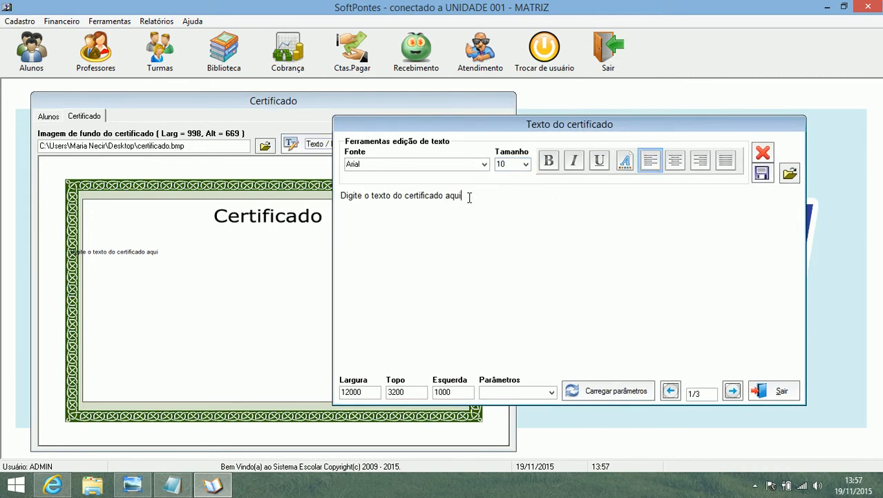
Step: Examine the text block's font, size, width, top and left settings and the available parameters
left_click(367, 164)
left_click(510, 164)
left_click_drag(363, 392, 339, 392)
left_click_drag(410, 392, 383, 392)
left_click_drag(470, 392, 426, 393)
left_click(551, 392)
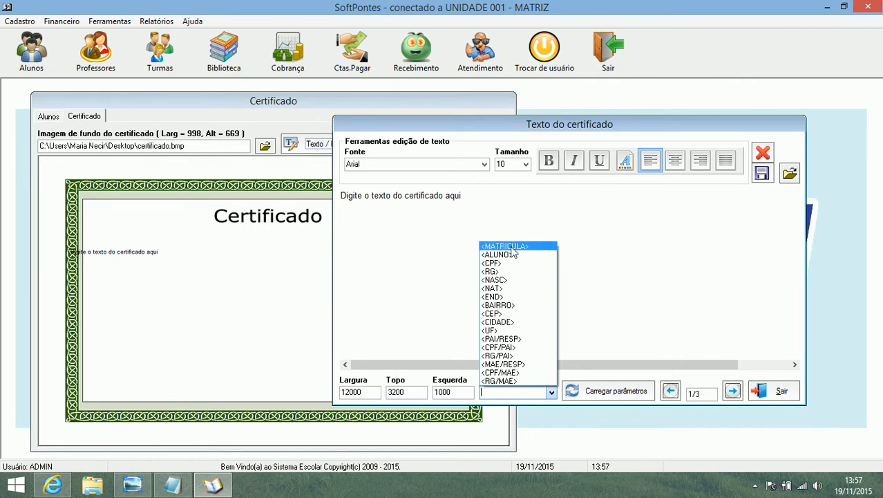
left_click(548, 235)
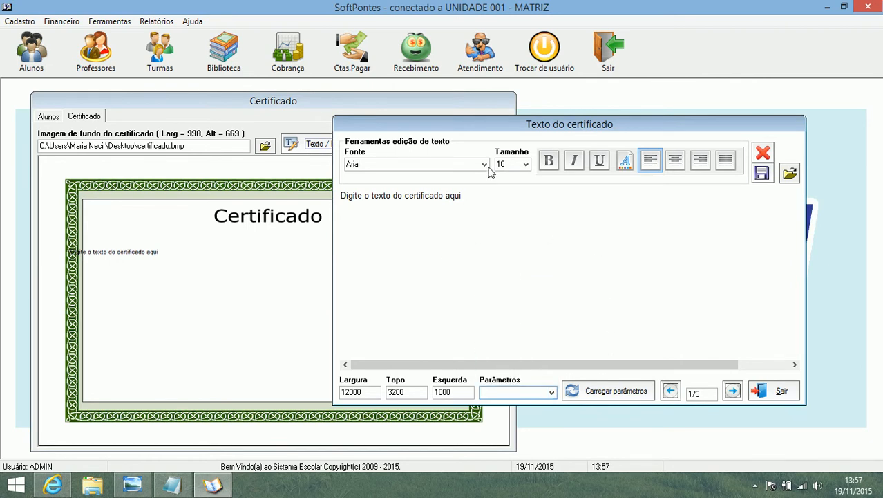
Step: Set the text block's left position (Esquerda) to 1700
left_click_drag(483, 195, 313, 198)
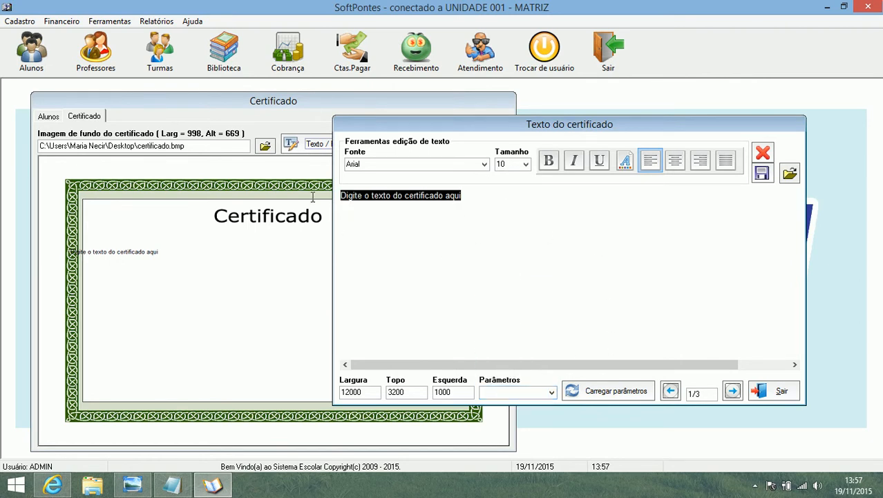
left_click(465, 392)
left_click(447, 394)
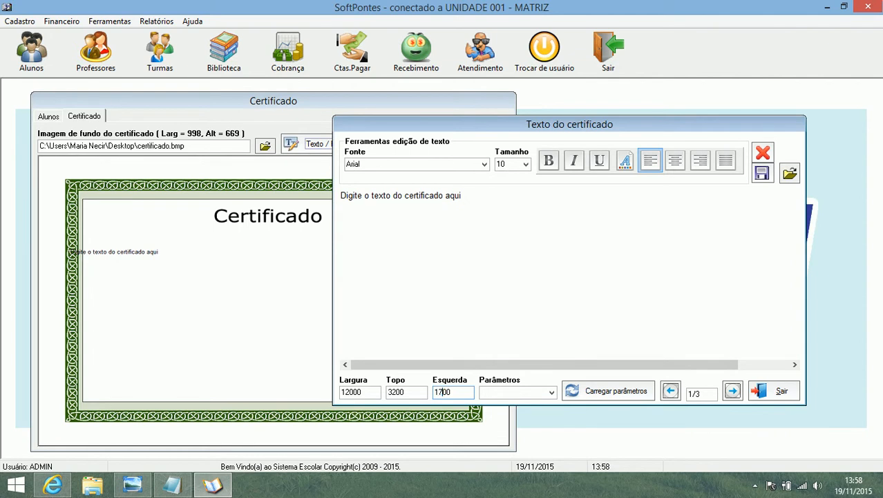
key("Tab")
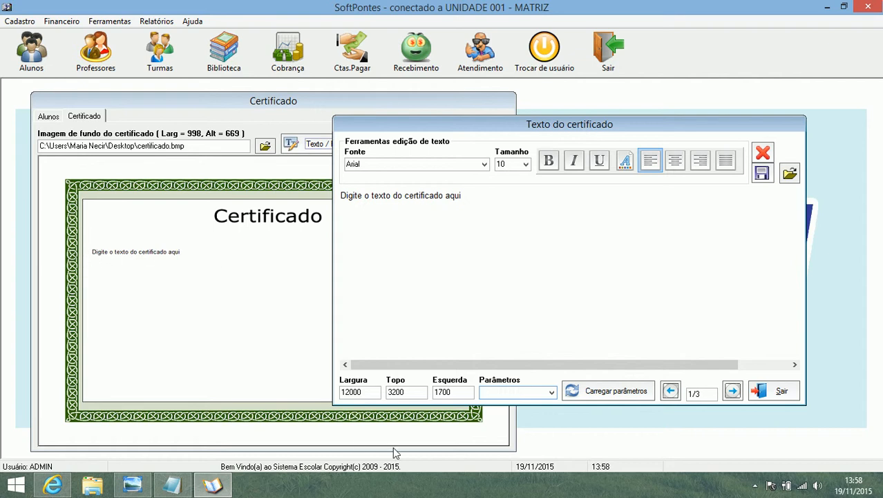
Step: Set the text block's top position (Topo) to 3800
left_click(407, 392)
left_click(405, 392)
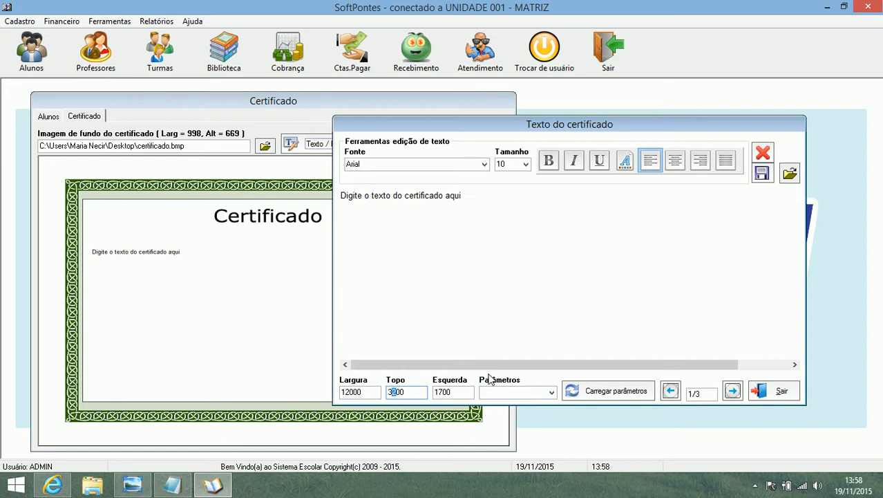
left_click(443, 392)
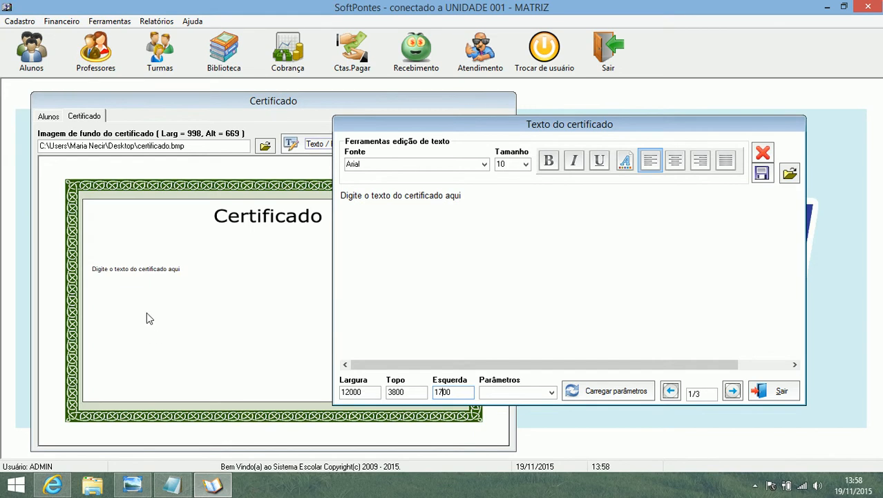
Step: Set the text block's top position (Topo) to 2500
double_click(408, 391)
type("25")
left_click(443, 392)
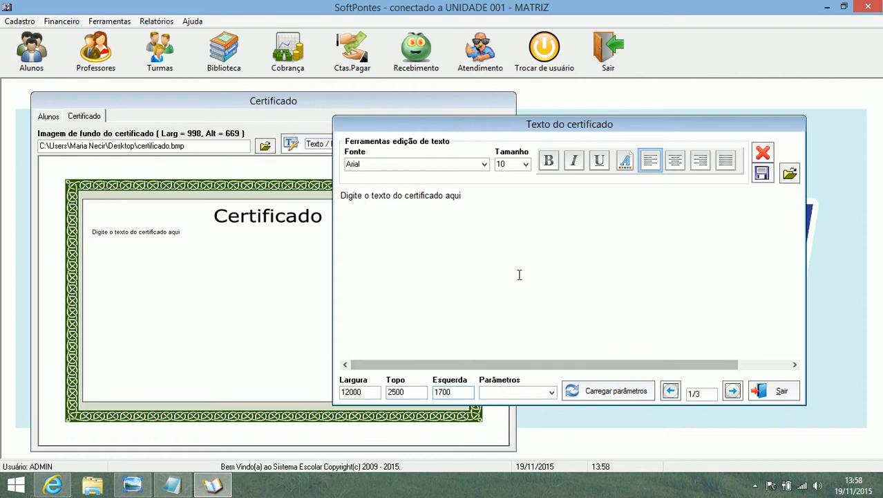
Step: Replace the placeholder text of the certificate with the <MATRICULA> parameter
left_click_drag(473, 195, 336, 197)
left_click(552, 392)
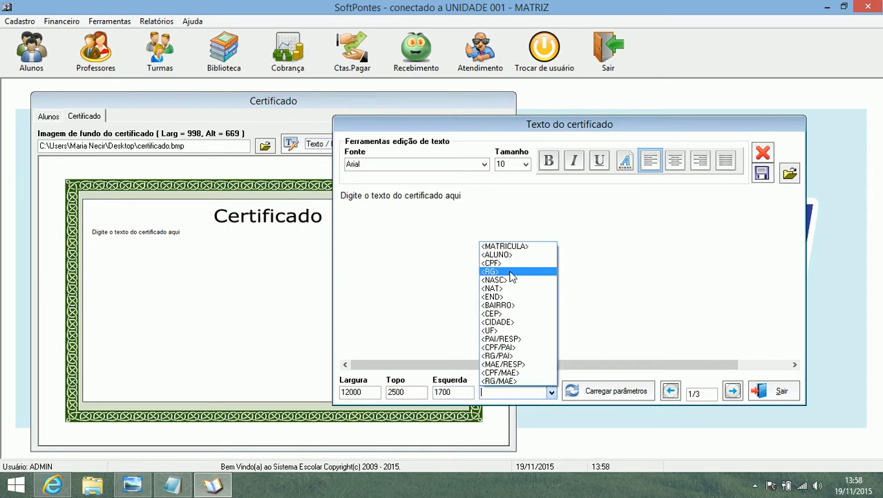
left_click(521, 249)
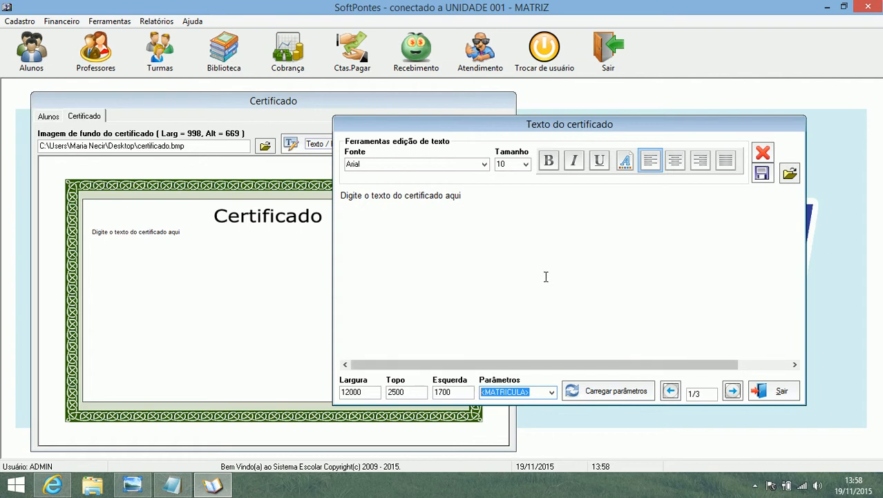
left_click_drag(480, 201, 340, 203)
type("<MATRICULA>")
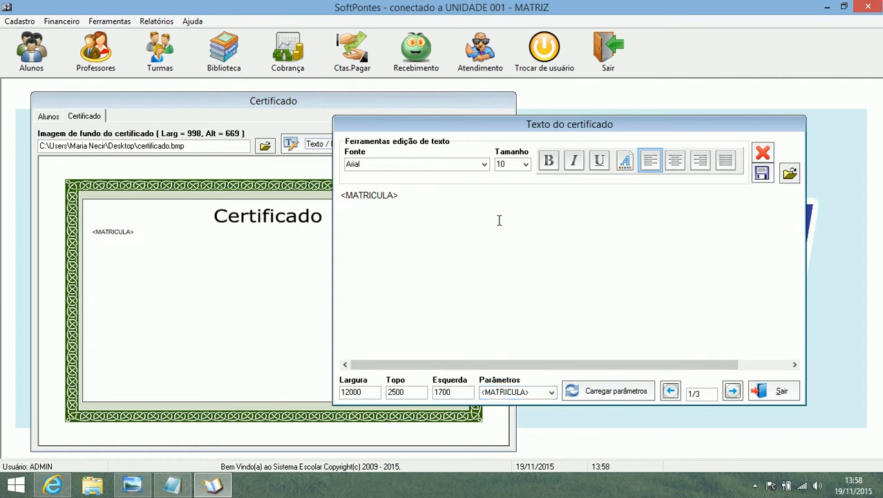
Step: Add the <ALUNO> parameter on a new line below <MATRICULA> in the certificate text
left_click(551, 392)
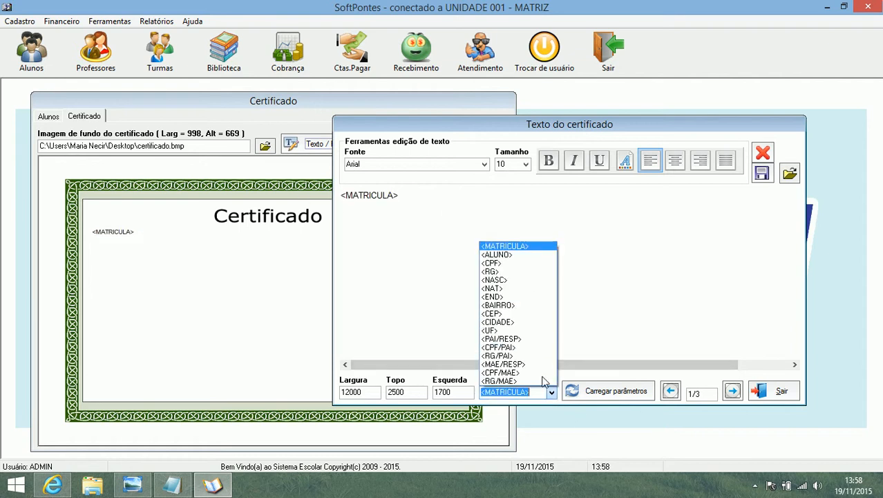
left_click(506, 258)
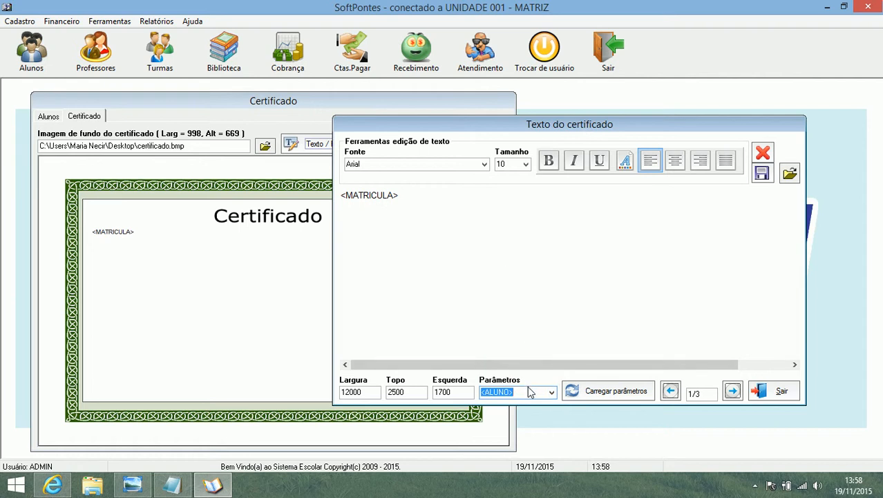
left_click(426, 195)
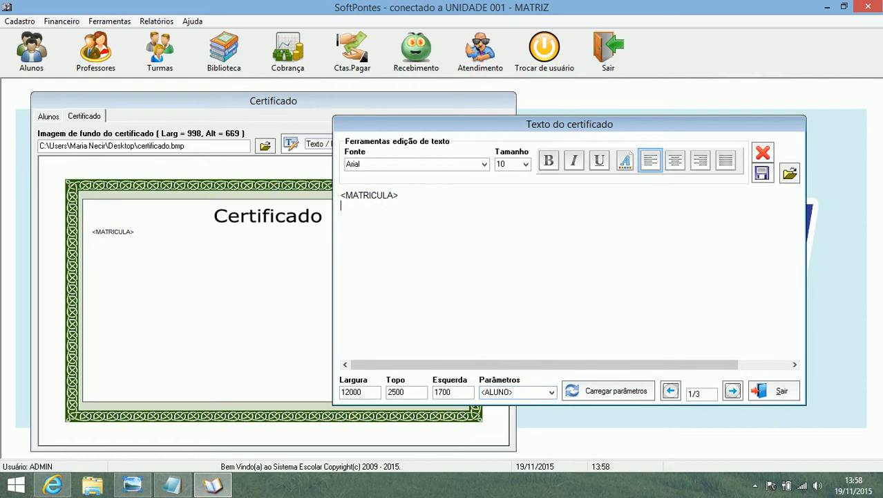
type("<ALUNO>")
key("Return")
left_click(391, 208)
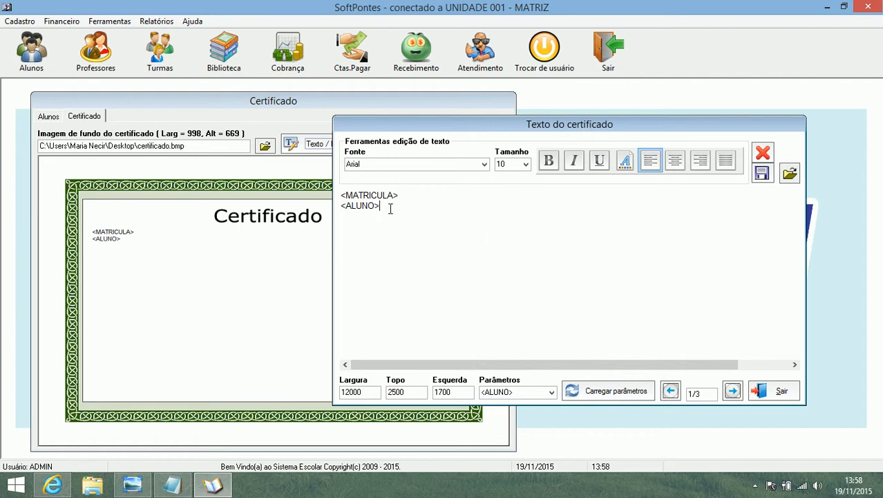
left_click(338, 194)
left_click_drag(384, 208, 338, 206)
left_click_drag(340, 207, 339, 199)
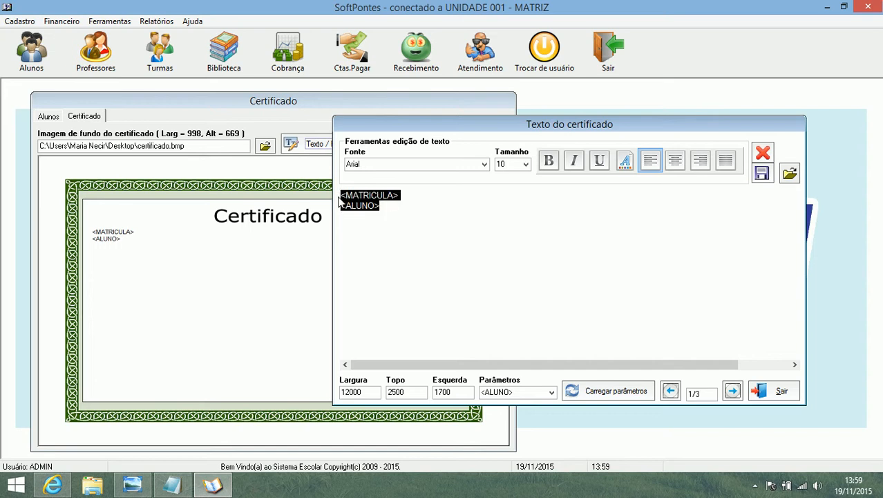
left_click(762, 172)
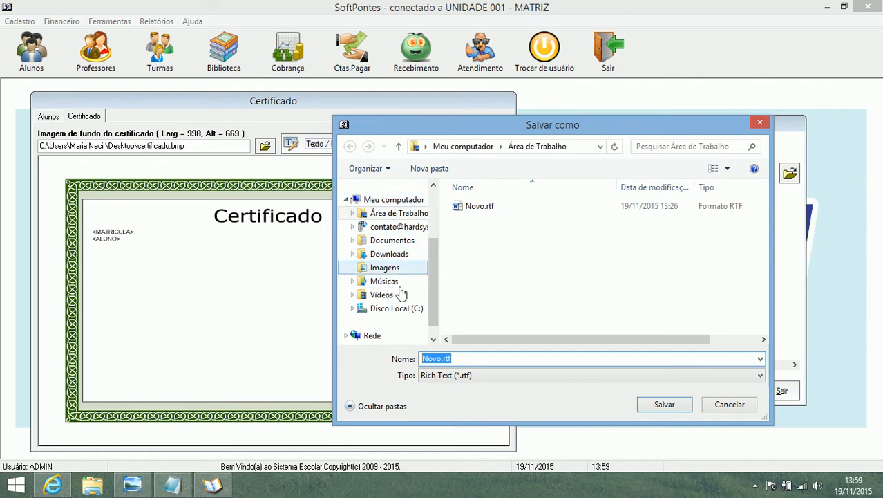
left_click(445, 358)
left_click_drag(460, 358, 384, 359)
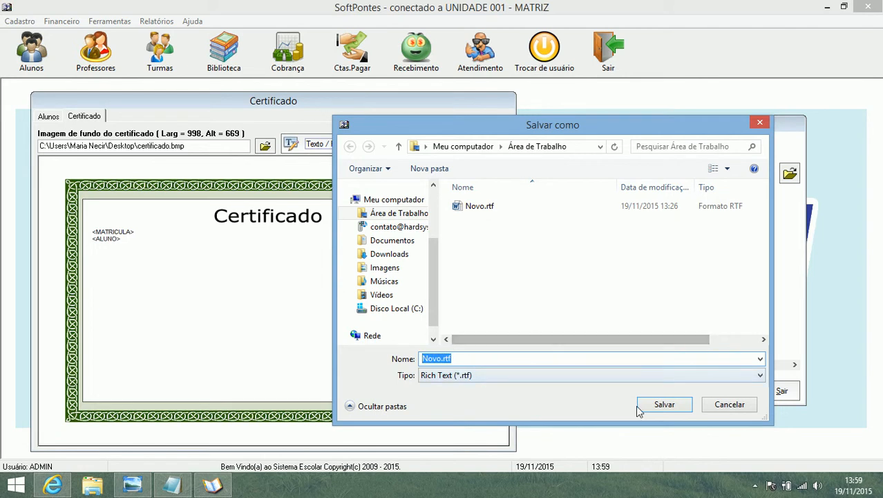
left_click(730, 405)
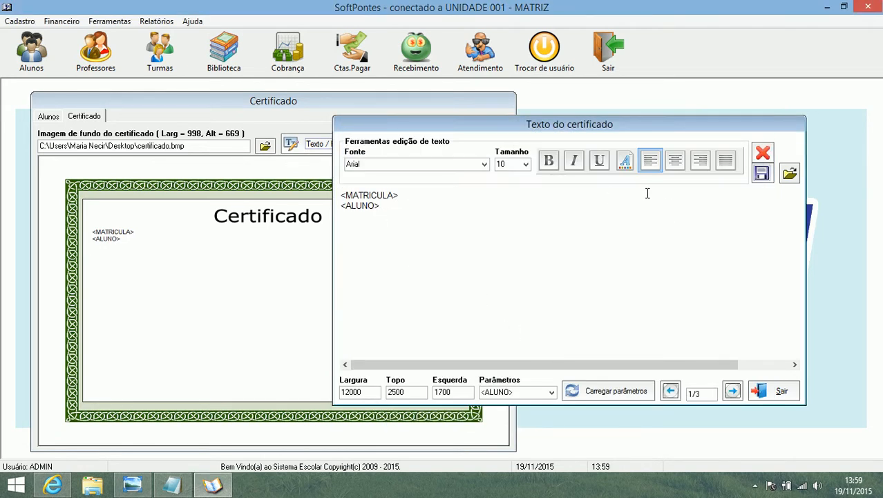
Step: Clear the composed certificate text and confirm the deletion
left_click_drag(412, 212, 315, 193)
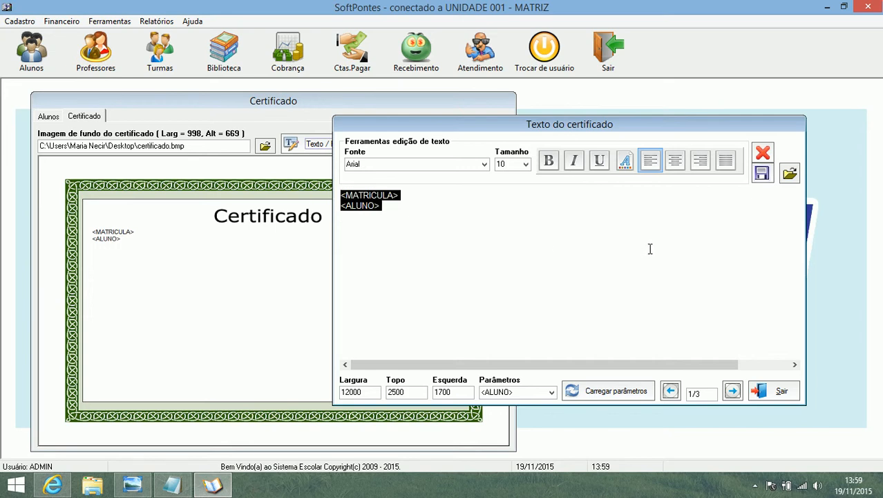
left_click(763, 152)
left_click(467, 289)
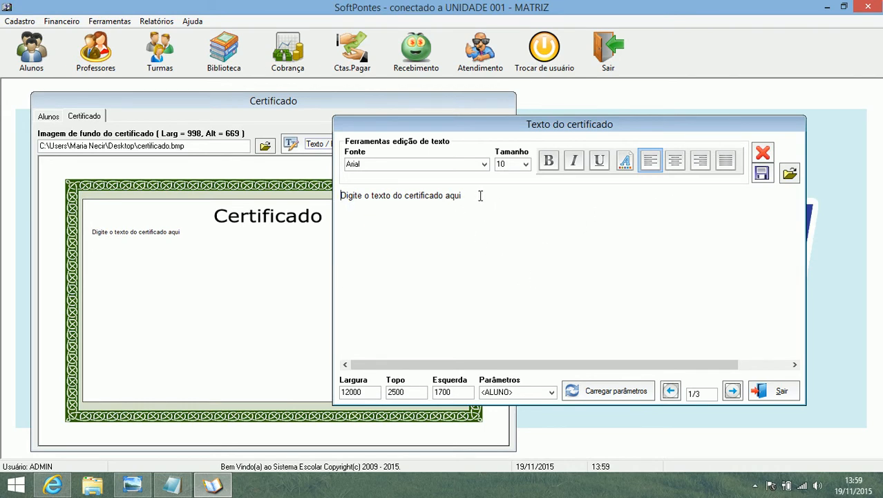
Step: Load the certificate text from the file Novo.rtf in the Área de Trabalho folder
left_click_drag(480, 195, 298, 199)
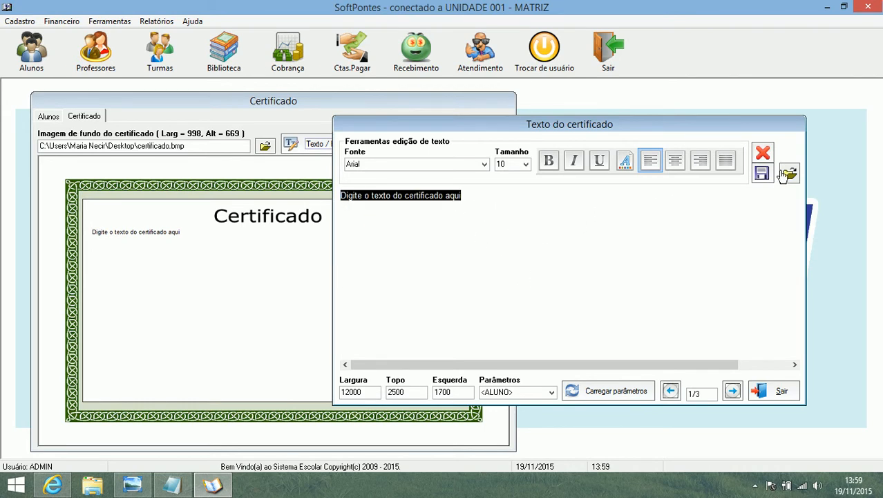
left_click(790, 174)
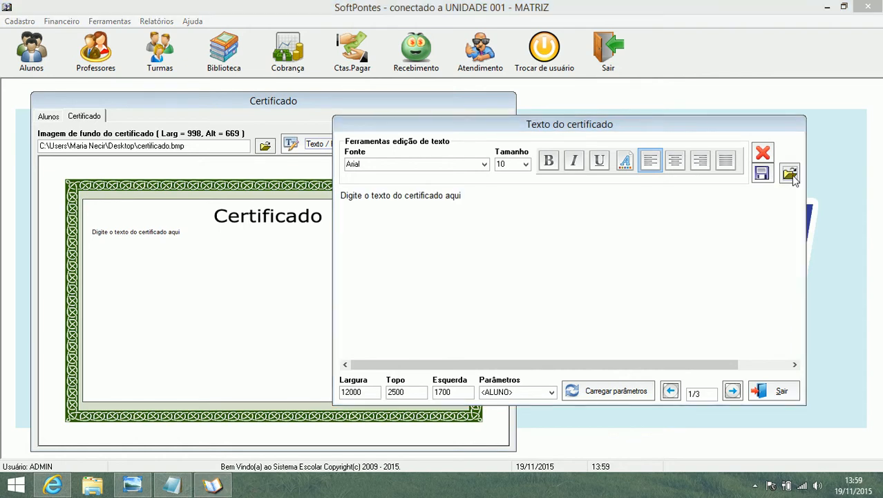
left_click(479, 206)
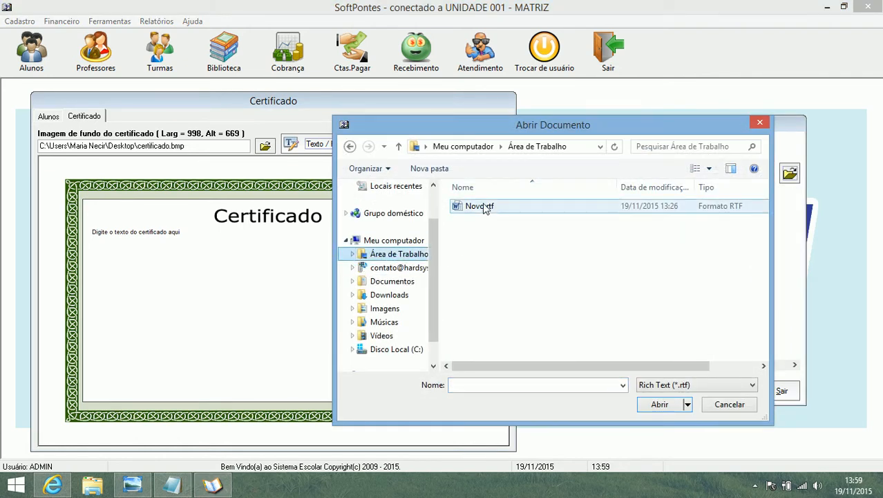
left_click(658, 405)
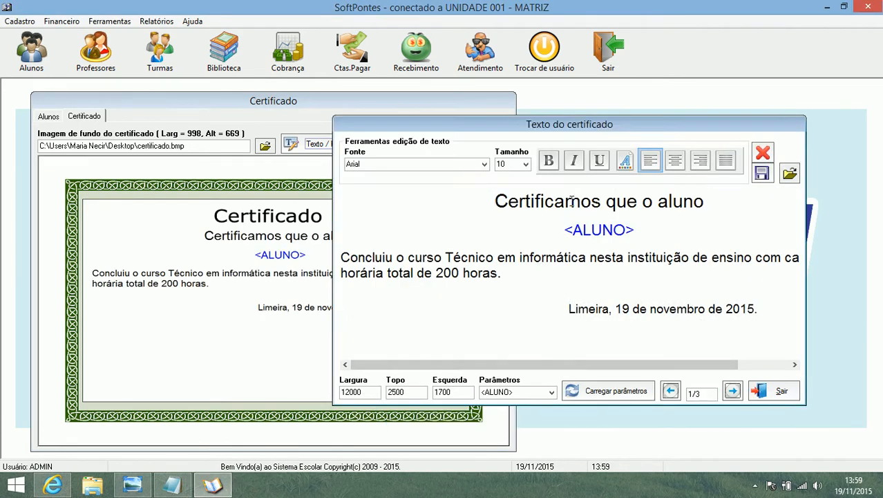
left_click_drag(609, 125, 629, 125)
mouse_move(575, 364)
left_mouse_down()
mouse_move(655, 364)
mouse_move(559, 366)
left_mouse_up()
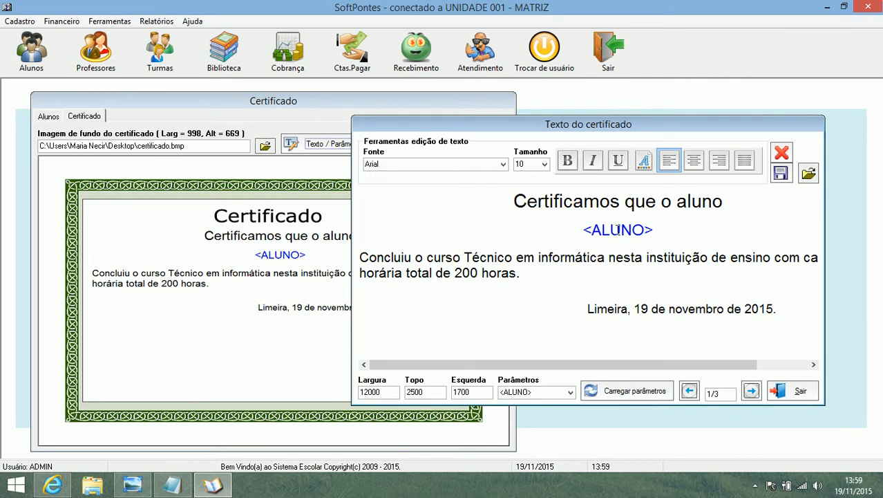
Step: Append "fdfdfdfd" after "200 horas." in the certificate text and save the text
left_click_drag(585, 229, 659, 246)
left_click(538, 272)
type("fdfdfdfd")
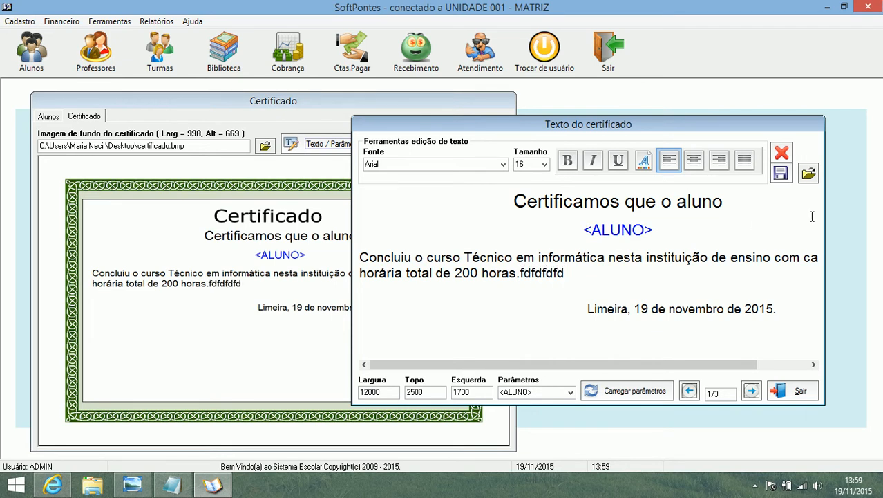
left_click(781, 173)
left_click(508, 291)
Step: Remove the stray characters after "200 horas." and save the certificate text
left_click_drag(583, 229, 658, 232)
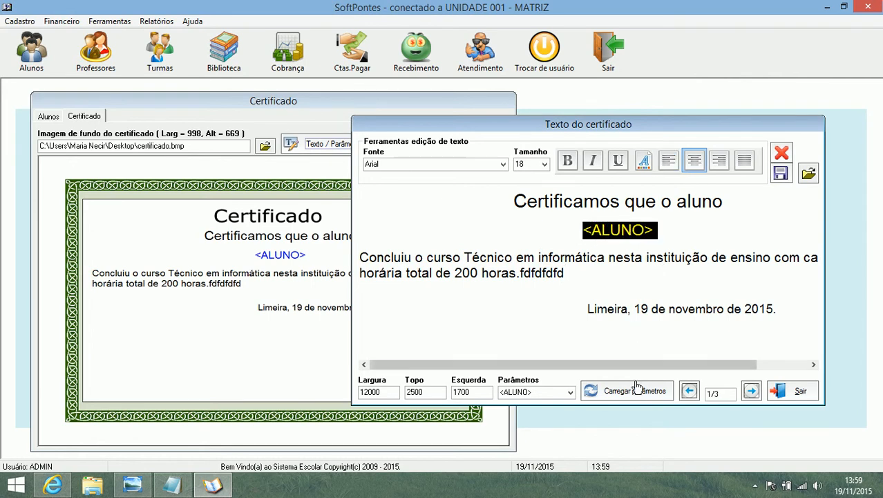
left_click(593, 269)
type("gf")
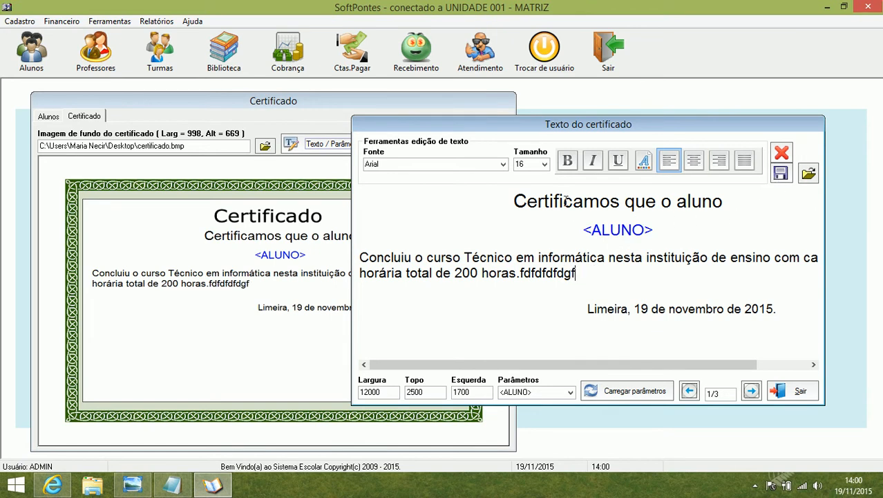
key("BackSpace")
key("BackSpace")
key("BackSpace")
key("BackSpace")
key("BackSpace")
key("BackSpace")
key("BackSpace")
key("BackSpace")
key("BackSpace")
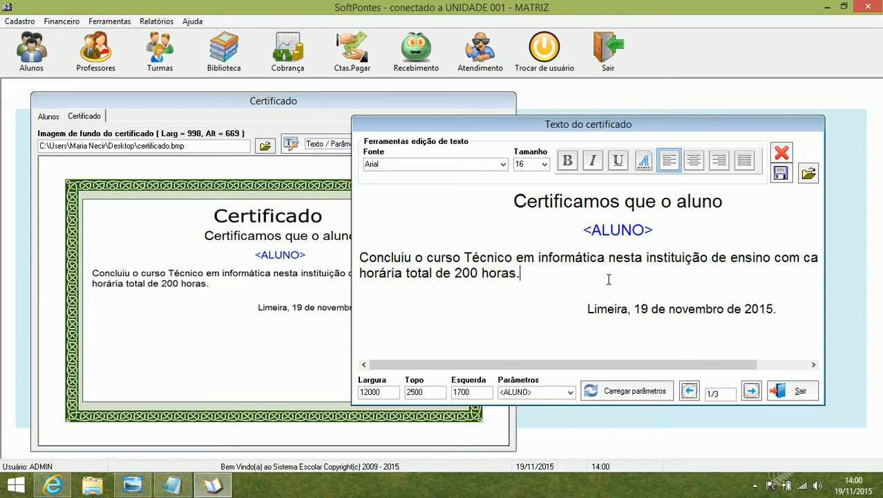
left_click(781, 173)
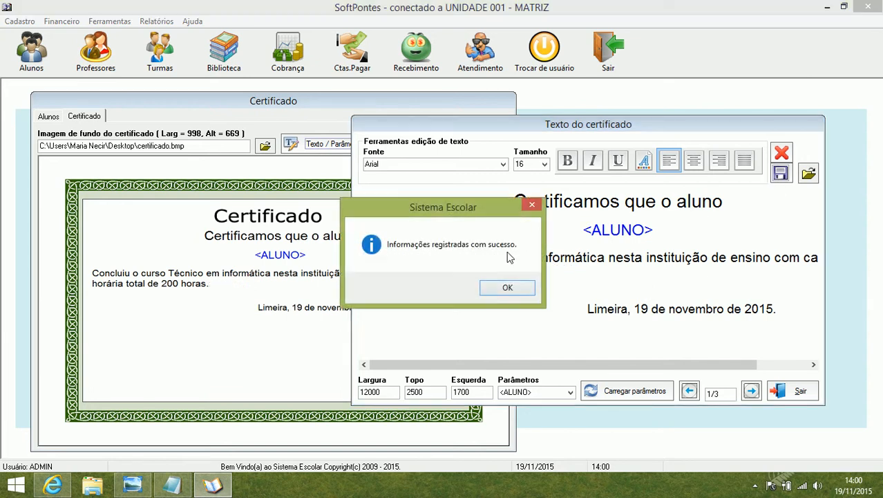
left_click(505, 289)
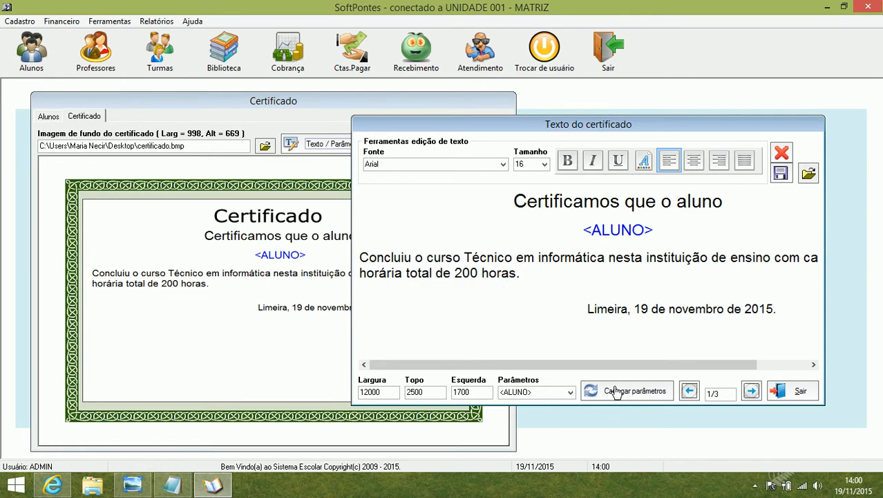
Step: Load the student data into the certificate's parameters and close the text editor
left_click(638, 392)
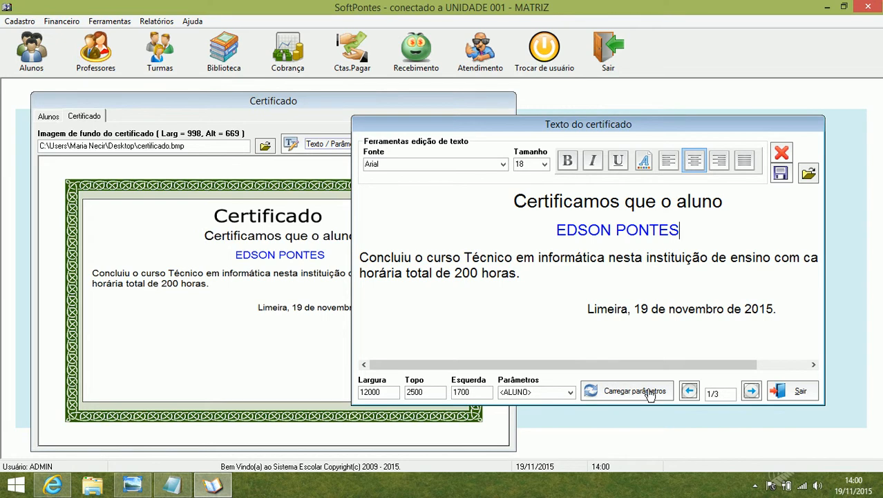
left_click_drag(558, 231, 683, 230)
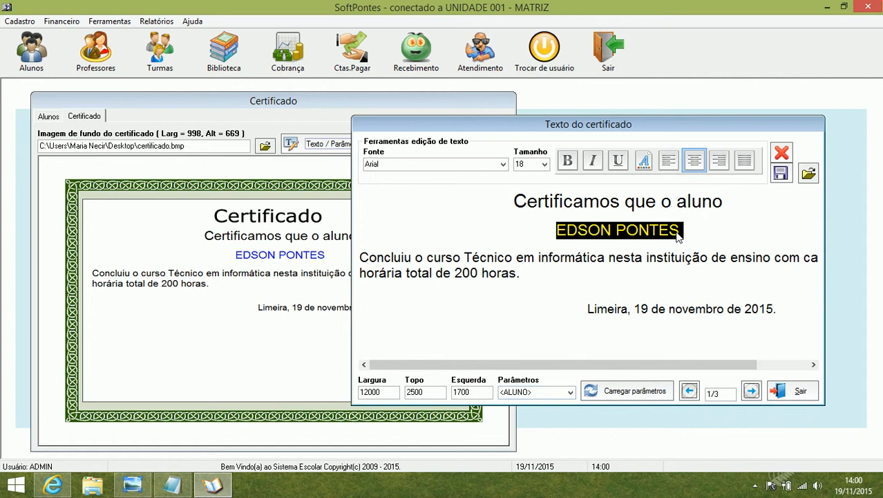
left_click(571, 392)
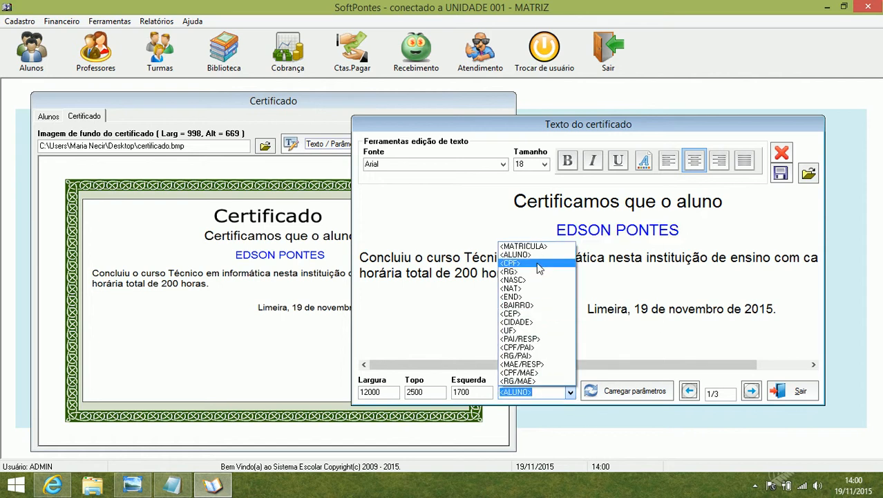
left_click(690, 233)
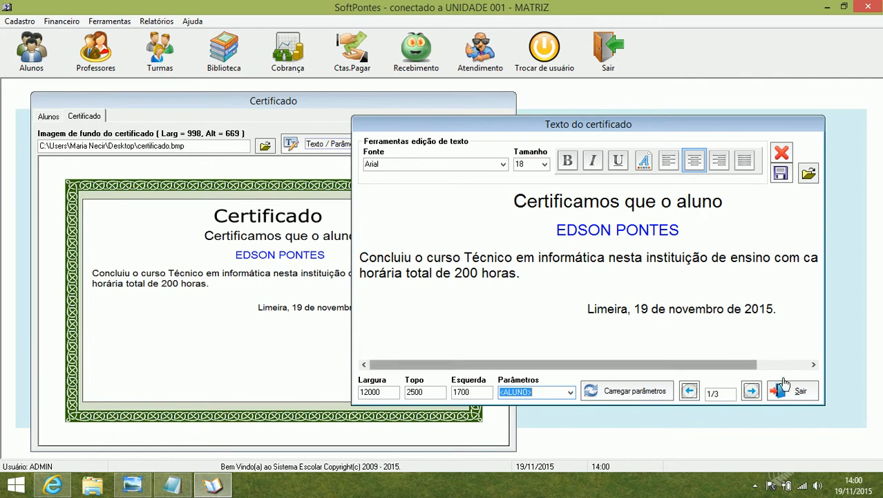
left_click(791, 395)
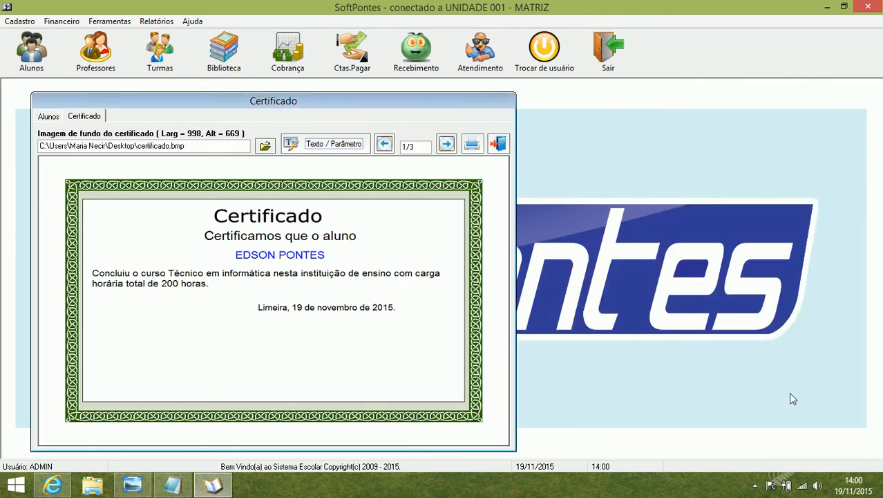
Step: Browse through all three students' certificates and return to the first one
left_click_drag(376, 108, 563, 109)
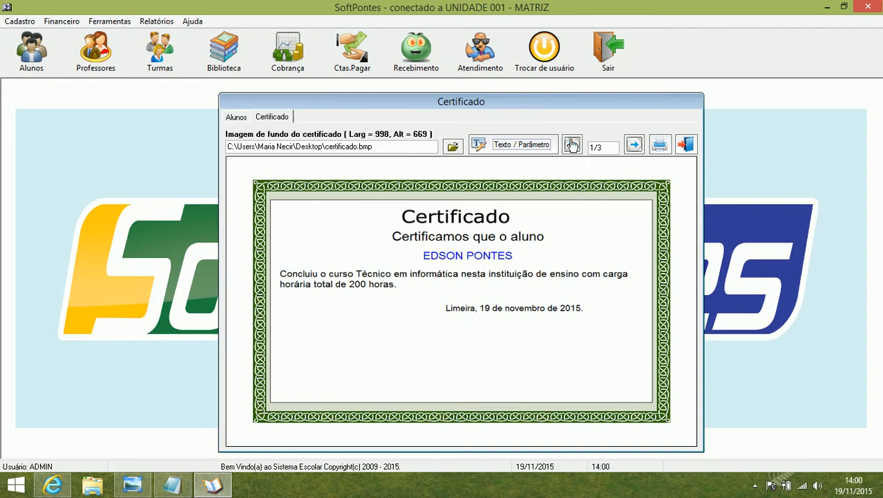
left_click(634, 144)
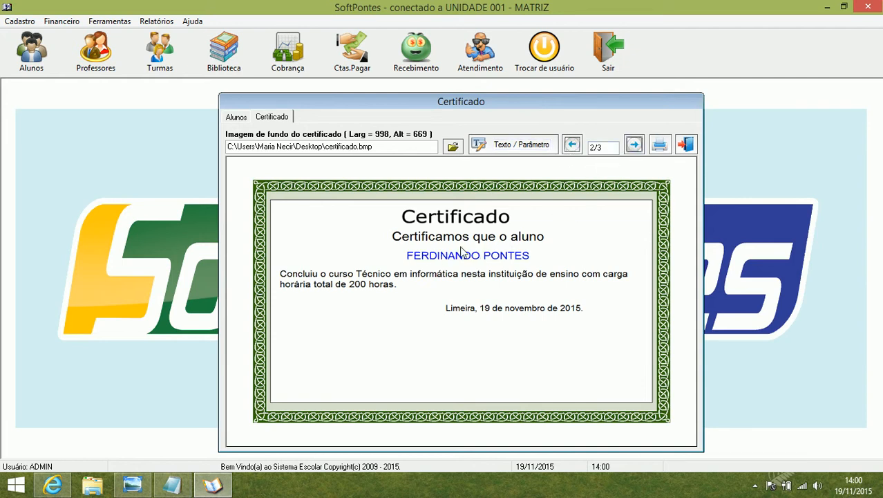
left_click(637, 147)
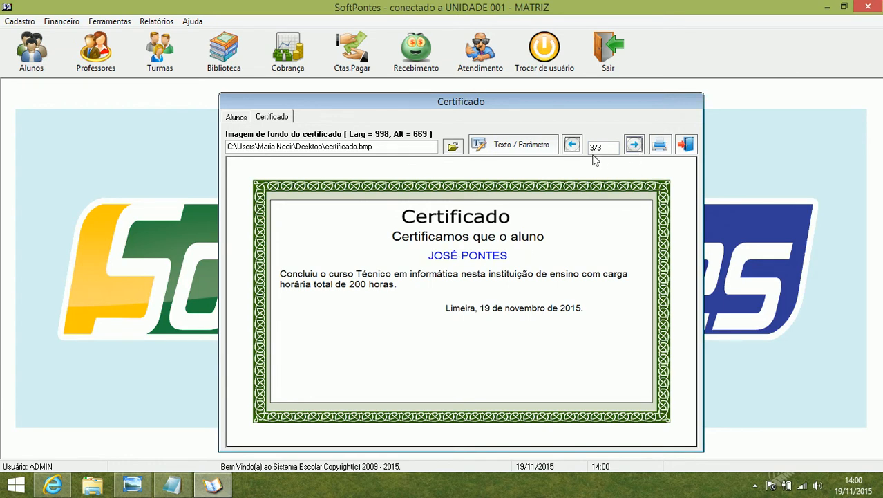
left_click(571, 145)
left_click(571, 145)
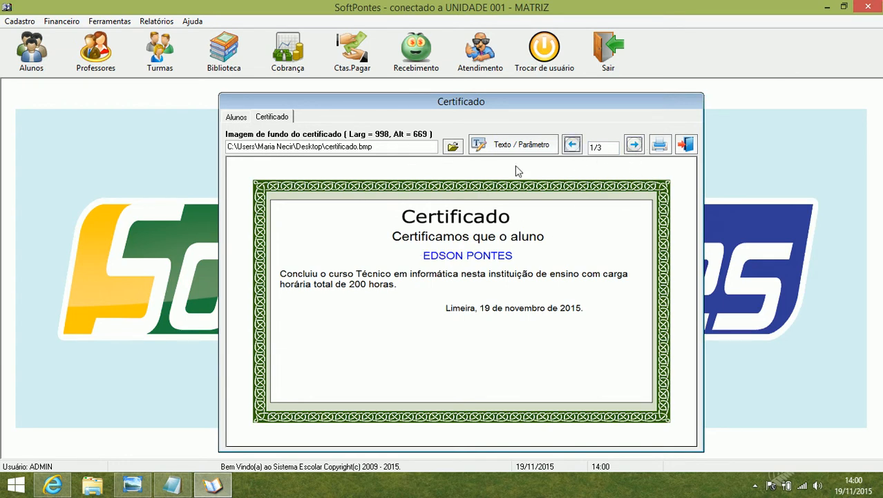
Step: Reopen the text editor, append "asdffdfdf" after "200 horas." on the first student's certificate, and go to the second student's certificate
left_click_drag(543, 102, 422, 98)
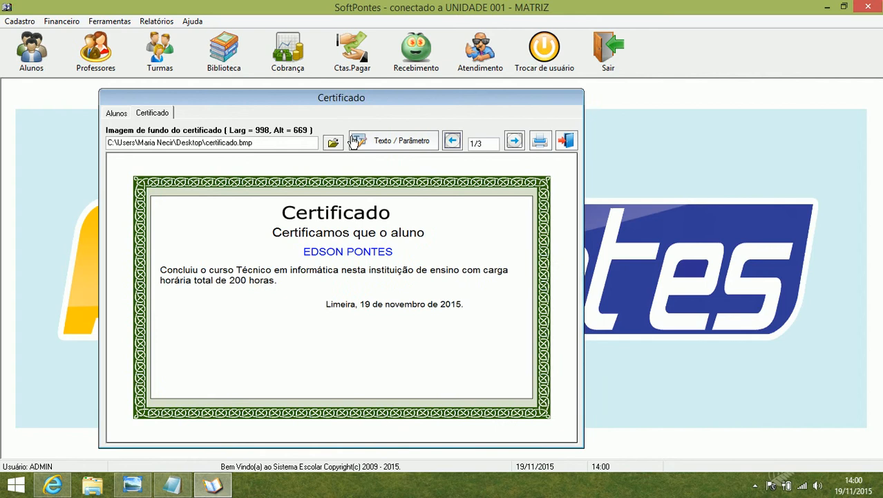
left_click(403, 144)
left_click_drag(571, 129, 608, 128)
left_click_drag(515, 97, 406, 102)
left_click_drag(514, 126, 519, 111)
left_click(590, 257)
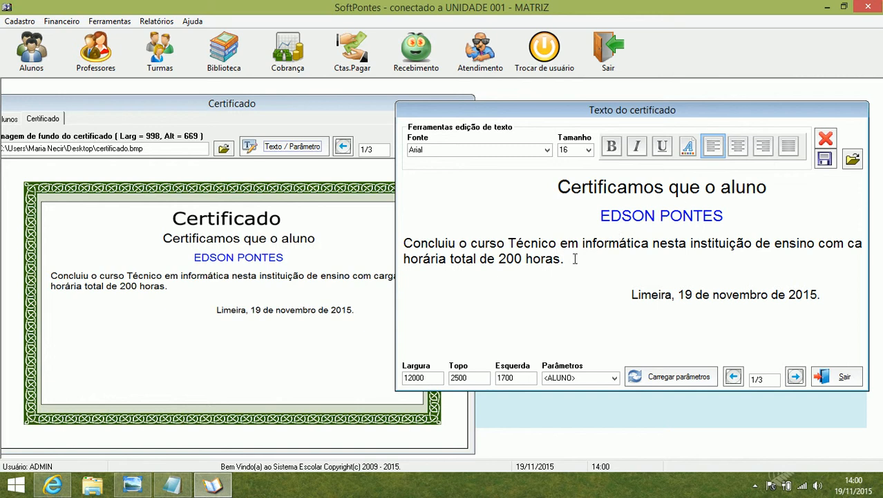
type("asdffdfdf")
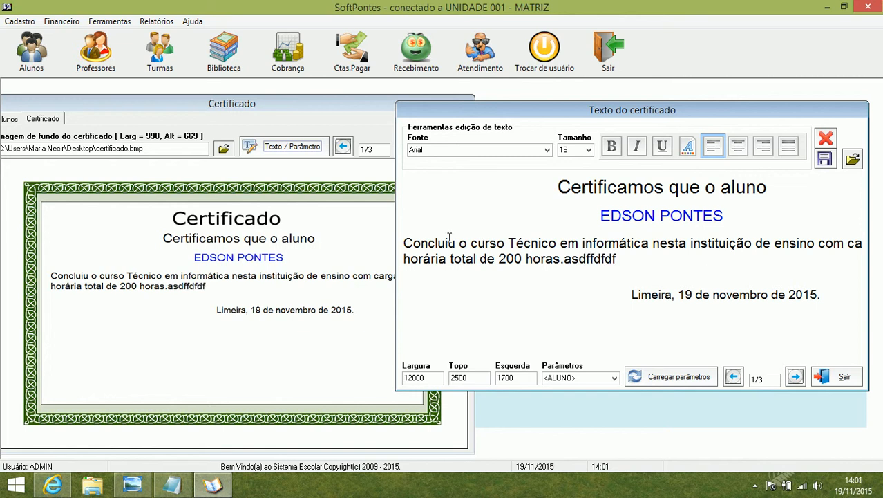
left_click(795, 376)
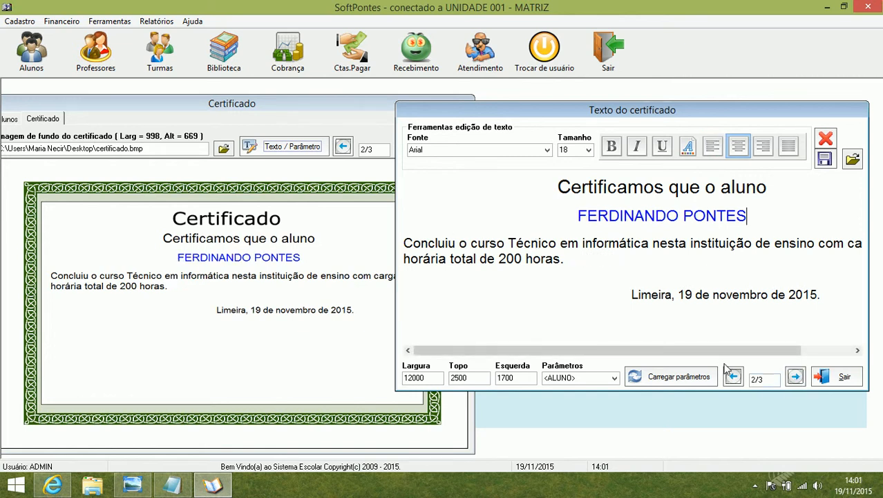
Step: Close the certificate text editor and return to the first student's certificate in the Certificado window
left_click(579, 258)
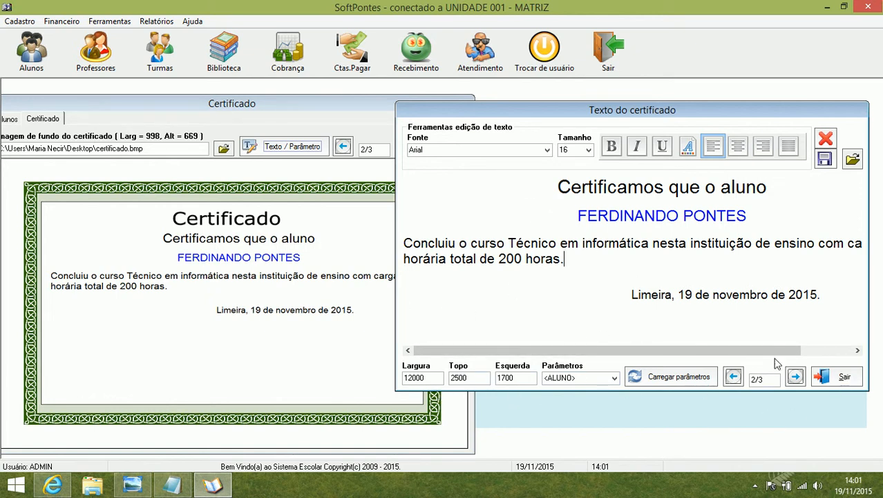
left_click(843, 379)
left_click_drag(314, 116, 524, 117)
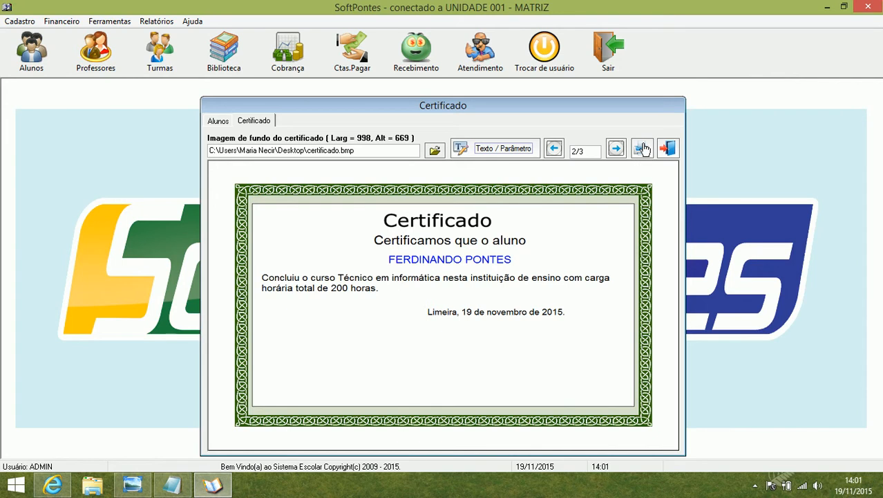
left_click(553, 148)
left_click(589, 151)
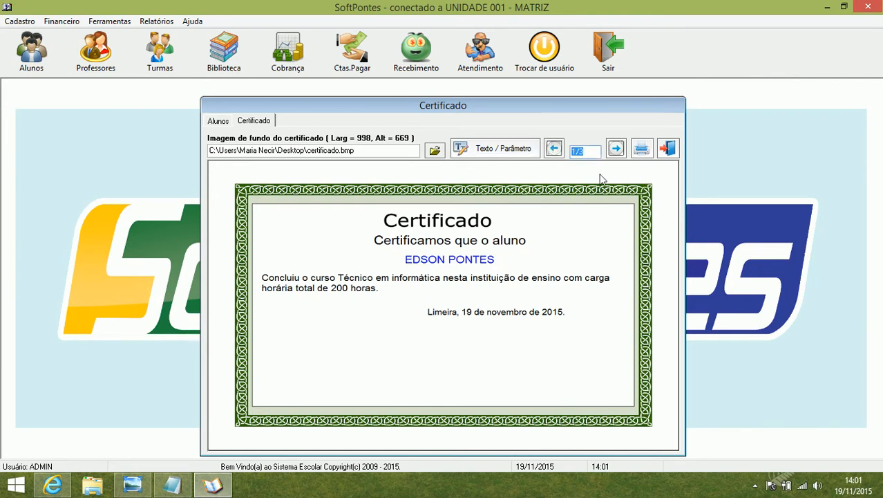
left_click(642, 150)
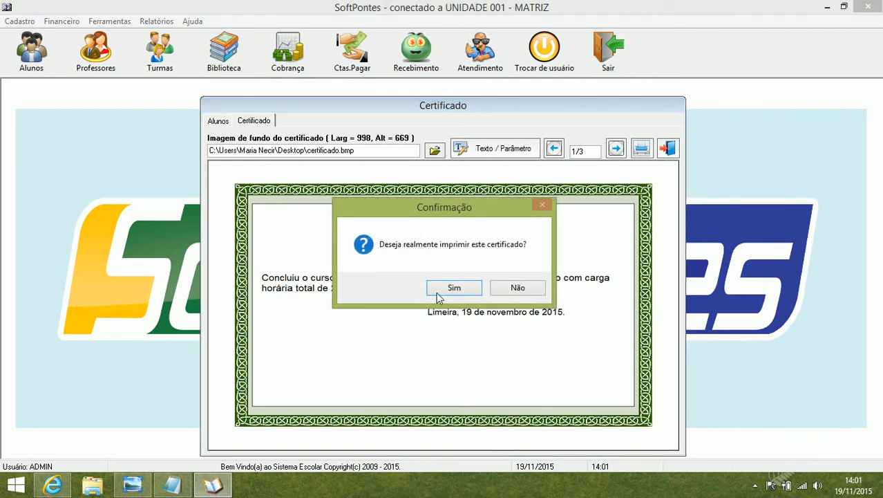
left_click_drag(477, 216, 553, 216)
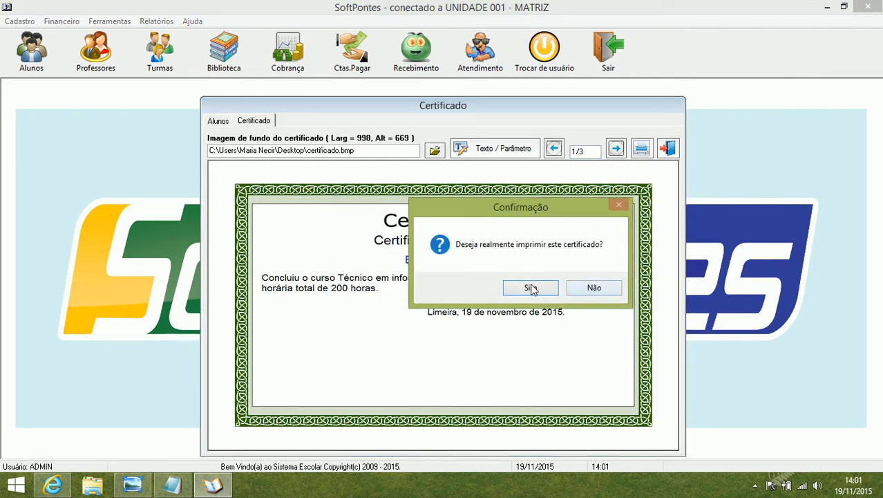
left_click(612, 289)
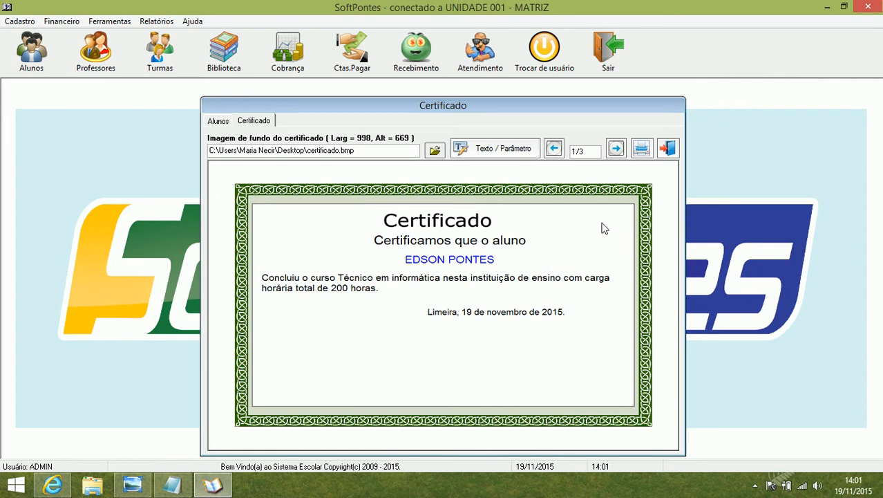
right_click(551, 226)
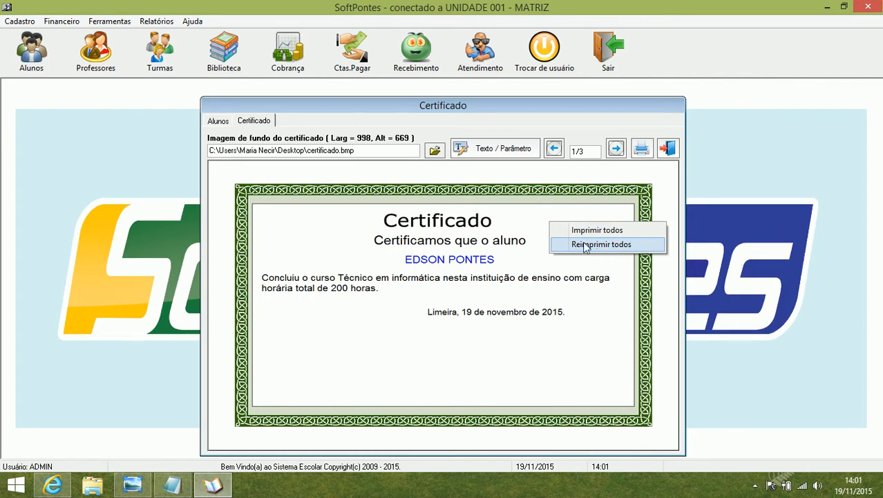
left_click(493, 267)
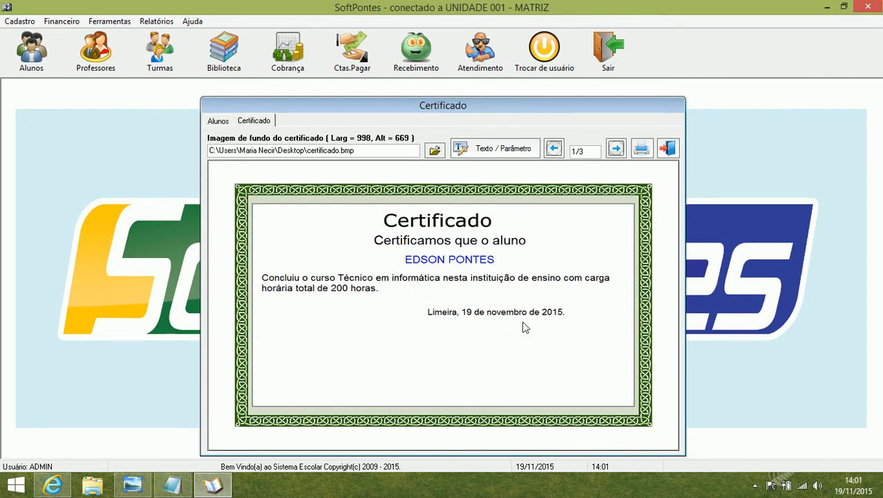
Step: Exit the Certificado window and confirm leaving the certificate
left_click(669, 150)
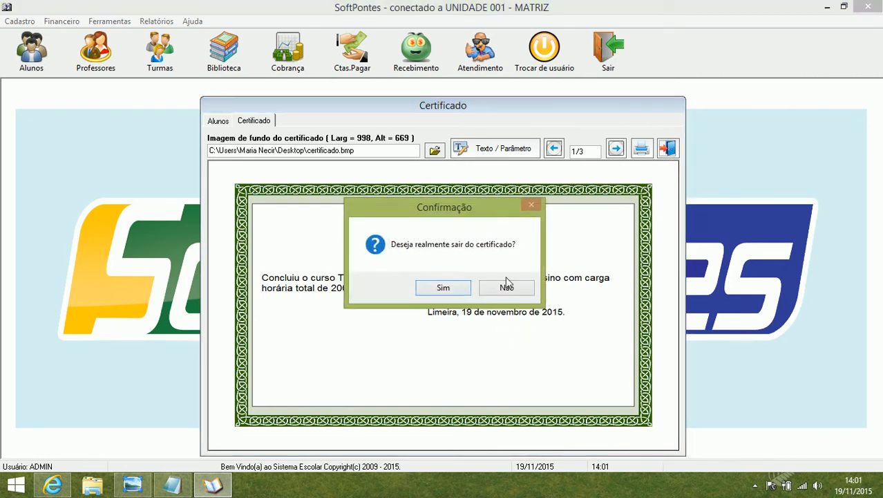
left_click(436, 288)
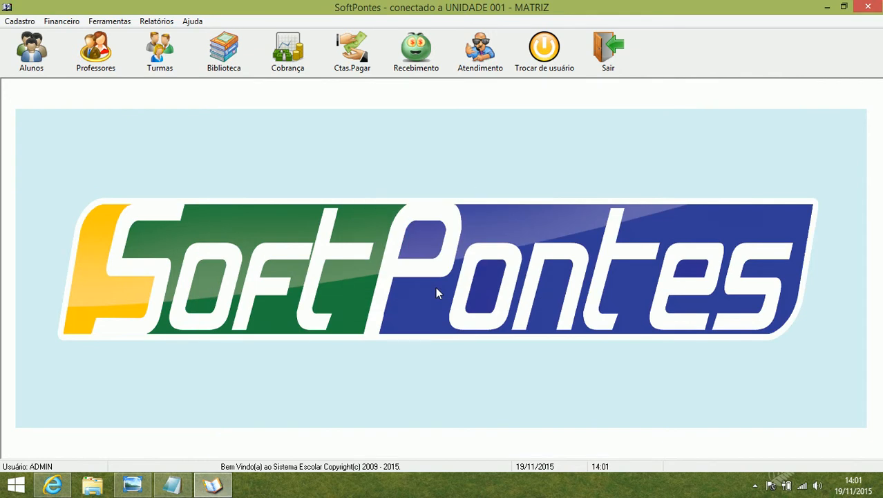